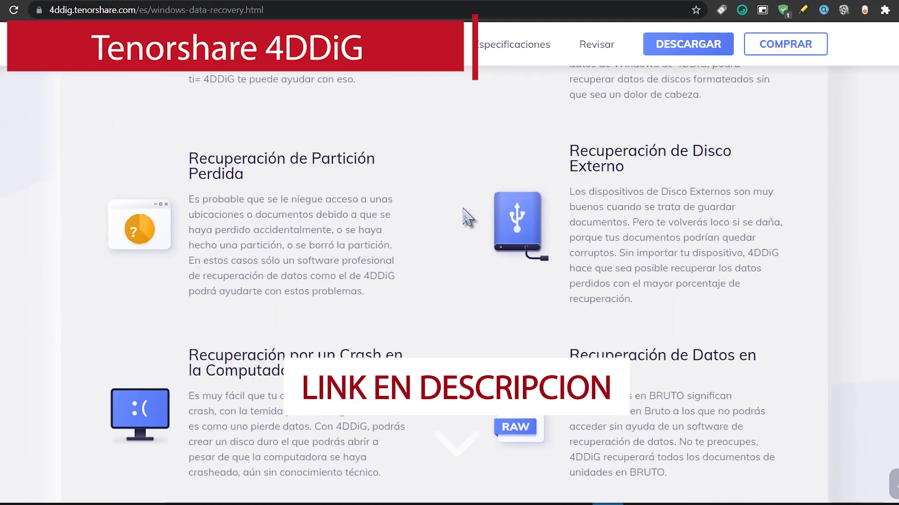
Step: Read through the Windows data recovery page's scenarios, supported file types, recovery steps, technical specifications and FAQ
scroll(674, 231, down, 1)
scroll(590, 220, down, 3)
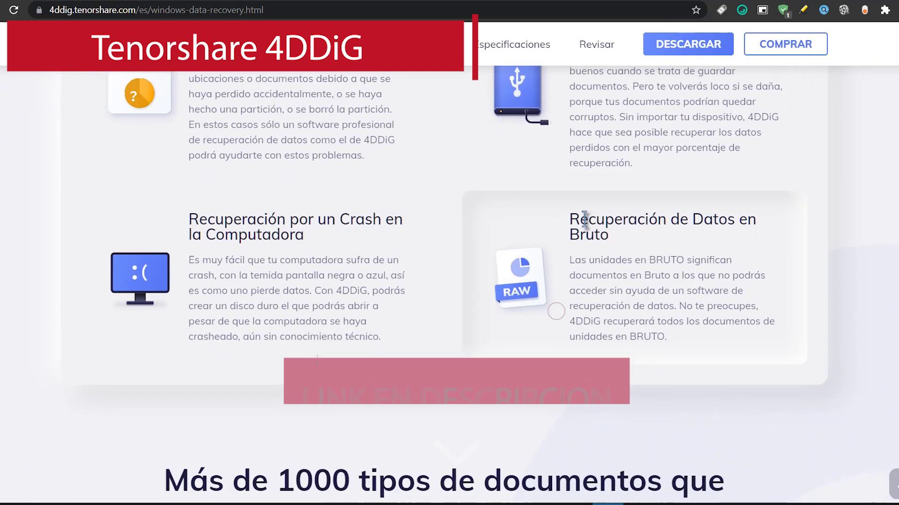
scroll(402, 174, down, 6)
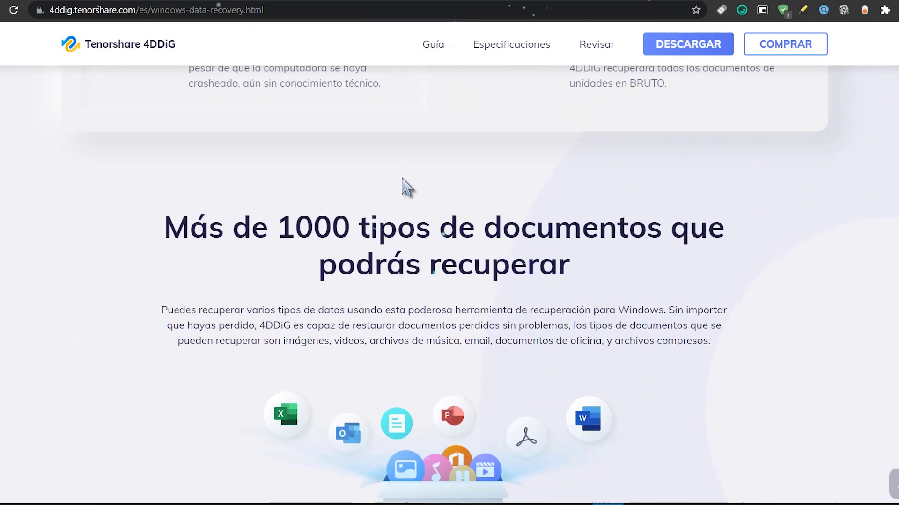
scroll(391, 224, down, 6)
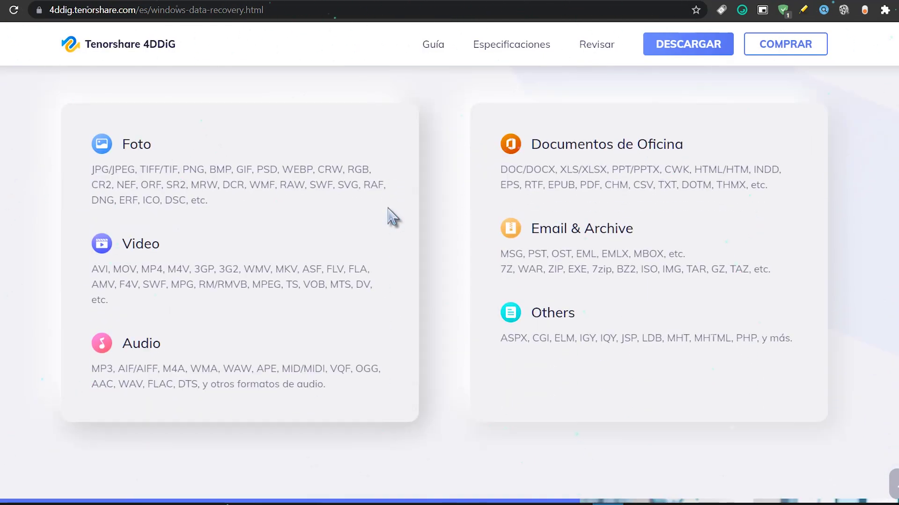
scroll(554, 176, down, 6)
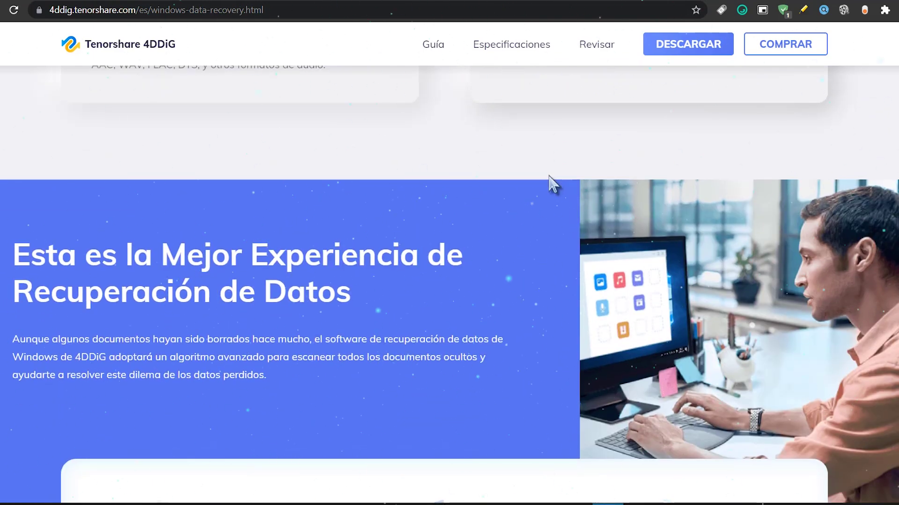
scroll(558, 196, down, 10)
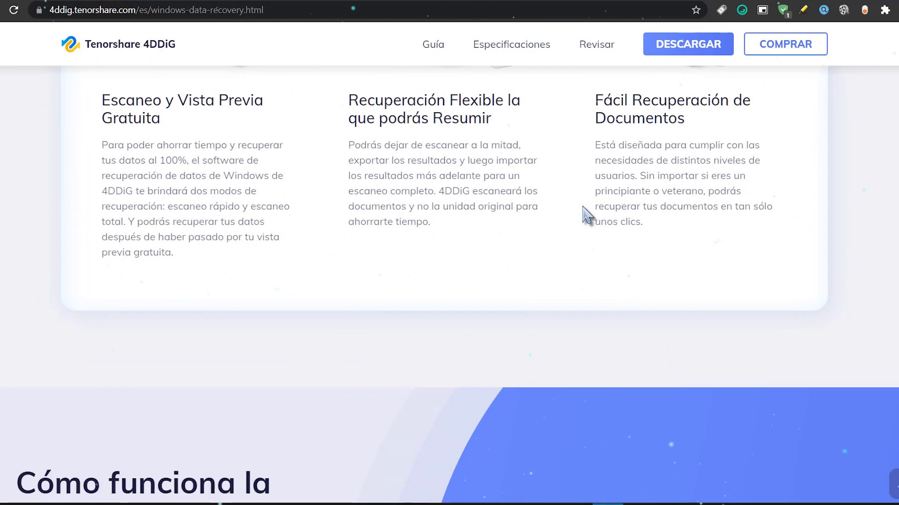
scroll(583, 208, down, 4)
scroll(584, 208, down, 3)
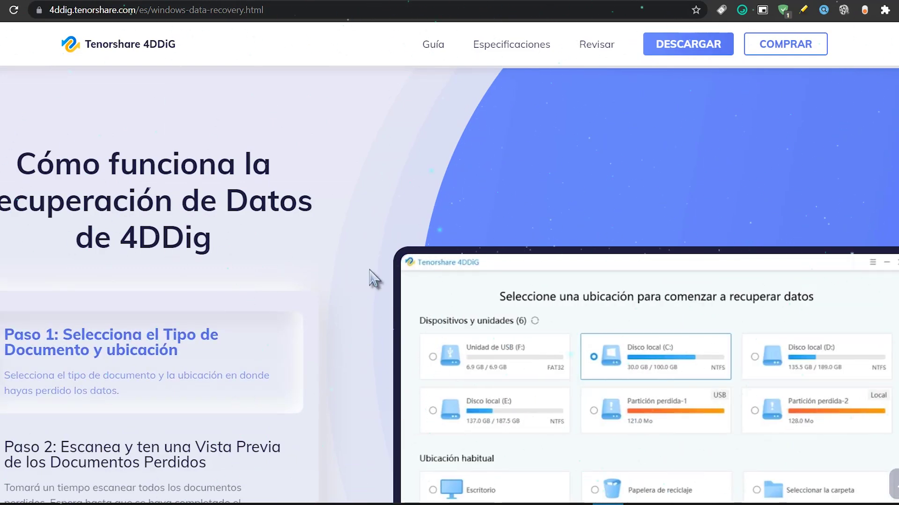
scroll(411, 261, down, 5)
scroll(465, 206, up, 2)
scroll(463, 218, down, 5)
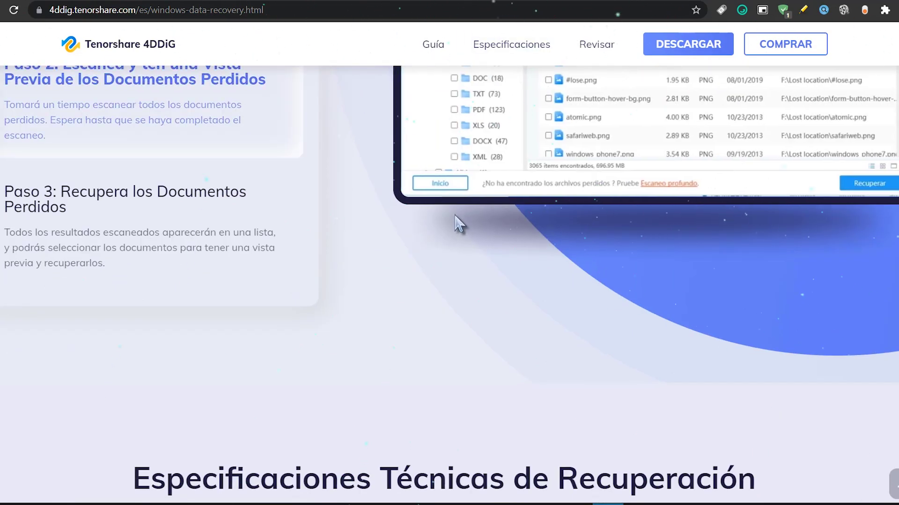
scroll(457, 223, up, 1)
scroll(455, 229, down, 10)
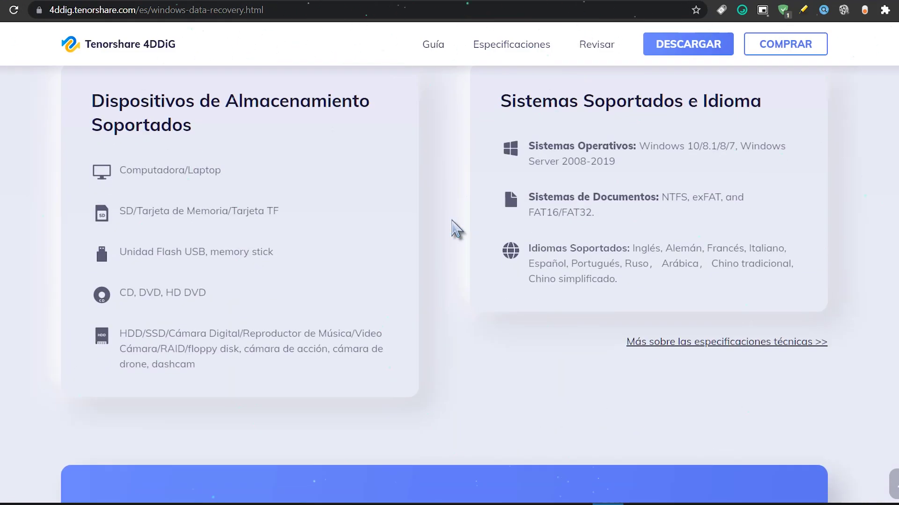
scroll(457, 229, down, 15)
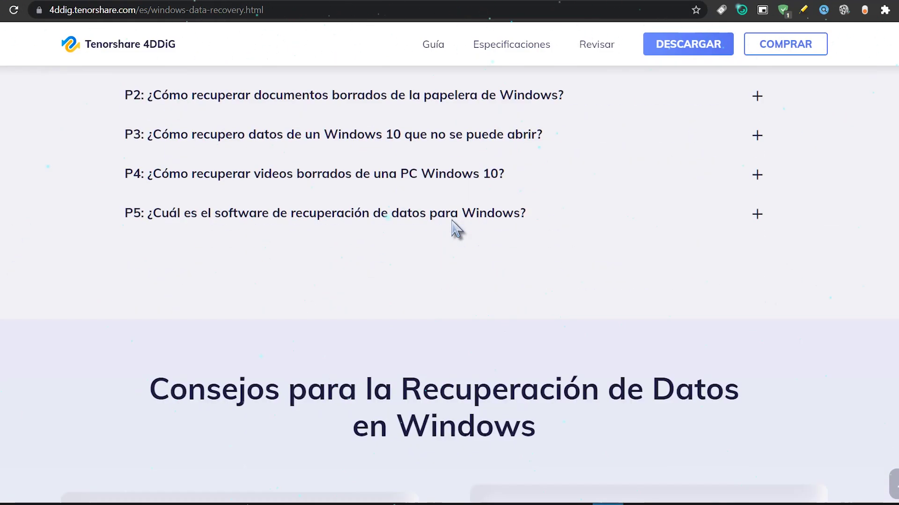
scroll(451, 219, up, 5)
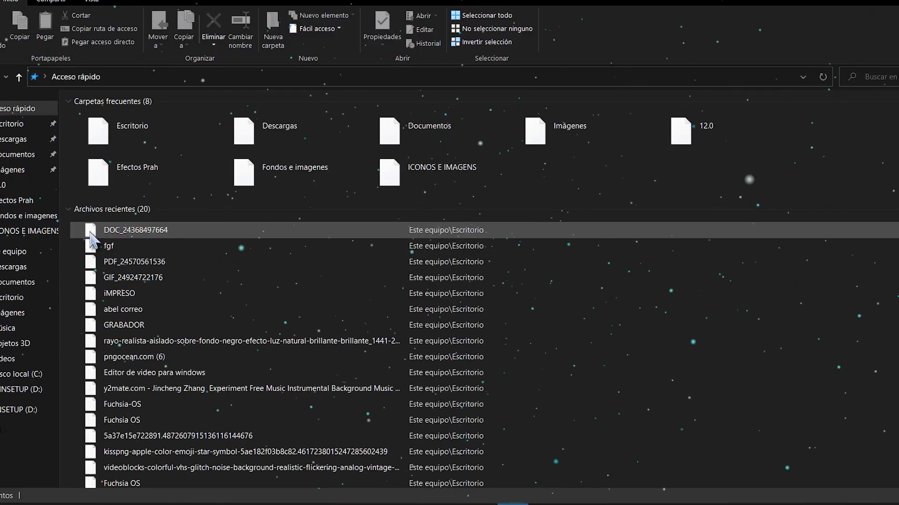
Step: Inspect the contents of the WINSETUP (D:) drive in File Explorer, and return to the previous location
click(19, 251)
double_click(300, 225)
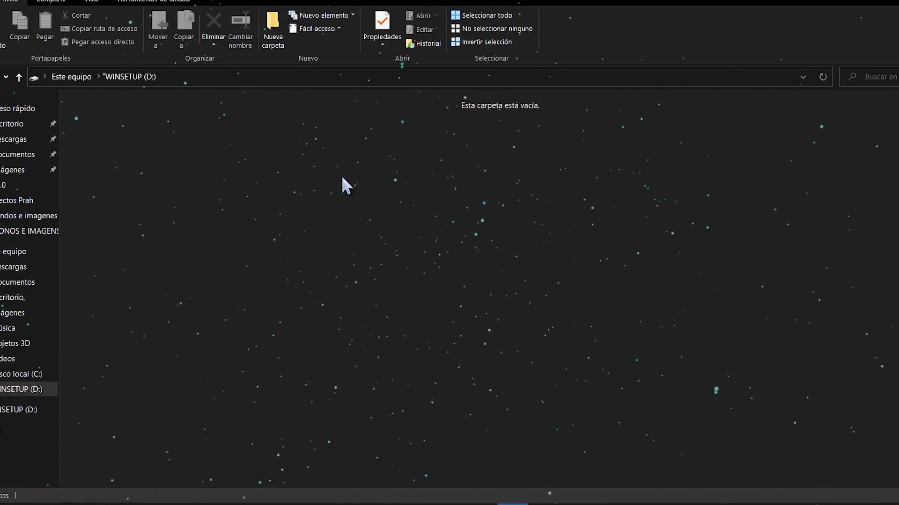
key(alt+Left)
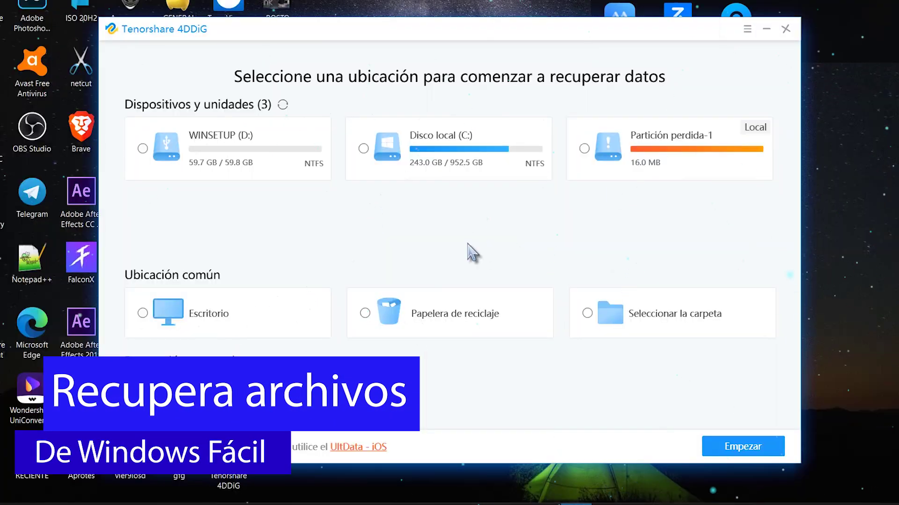
Step: Try the available recovery locations in Tenorshare 4DDiG, including drives, the lost partition, Escritorio, Papelera de reciclaje and the folder chooser
click(447, 149)
click(176, 157)
click(442, 150)
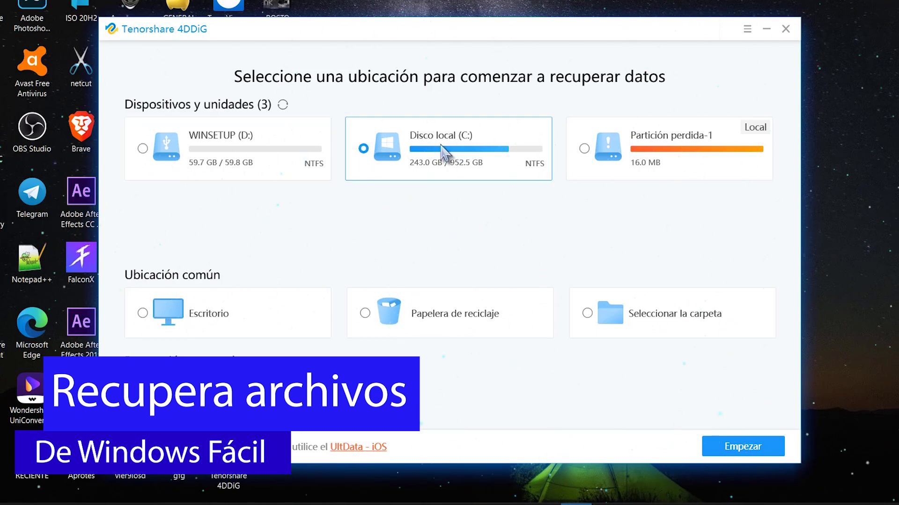
click(686, 159)
click(202, 313)
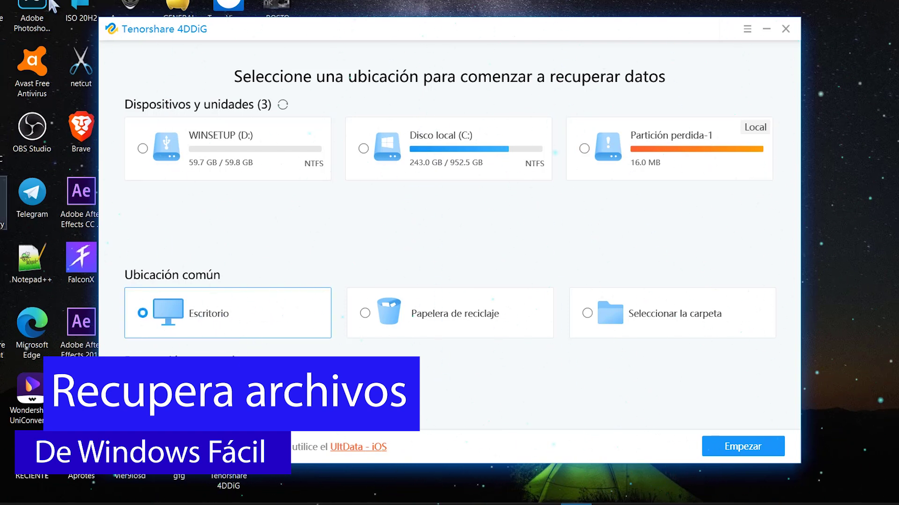
click(443, 302)
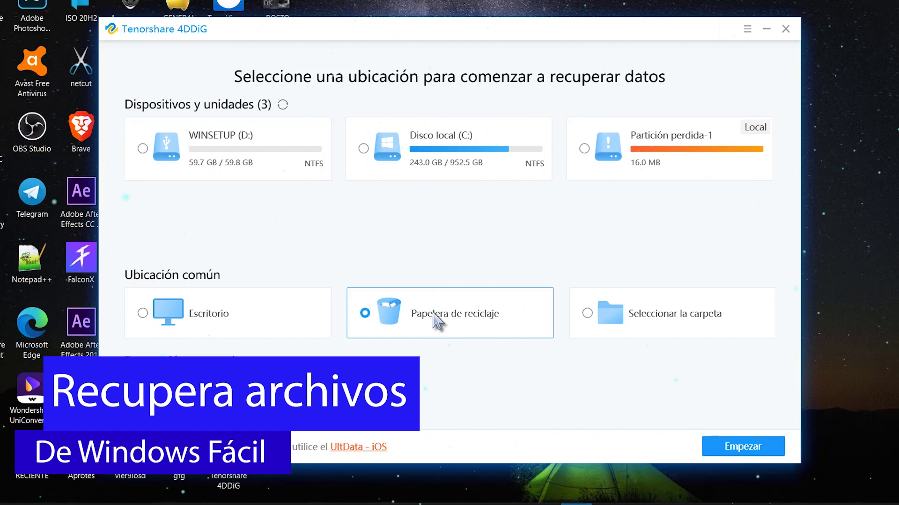
click(641, 319)
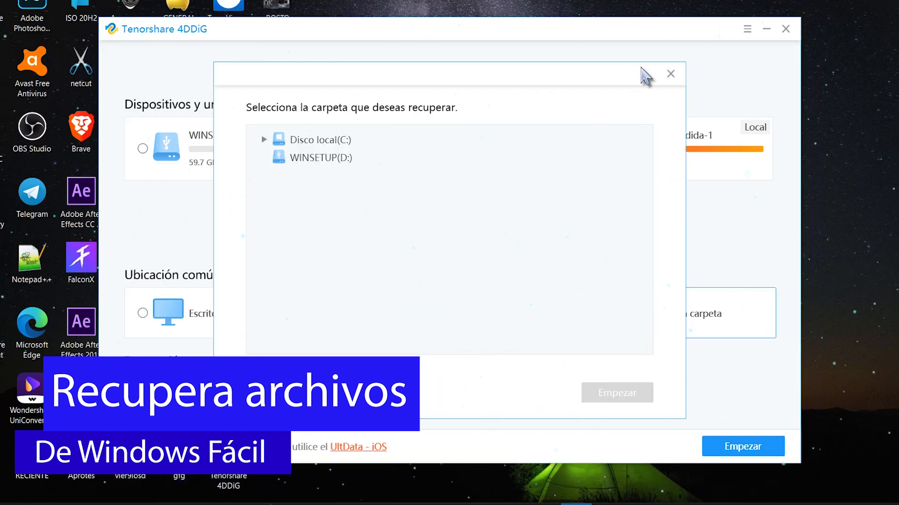
click(670, 75)
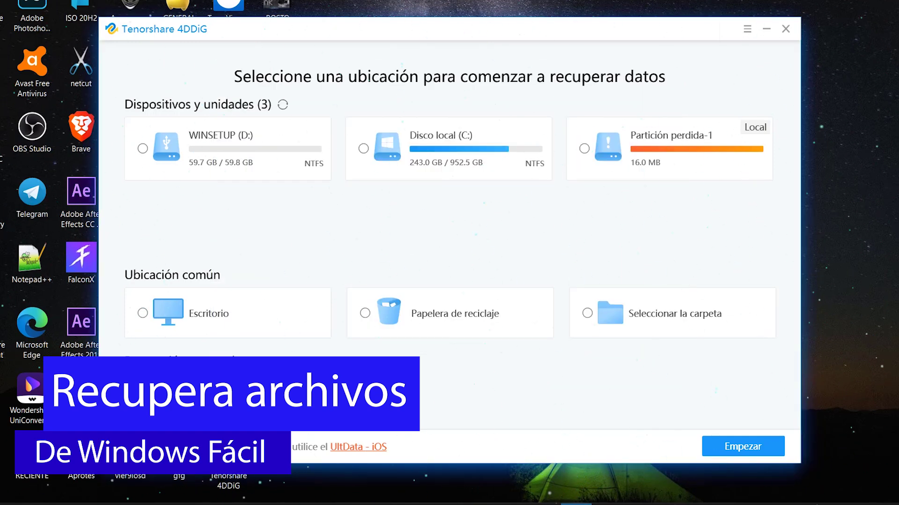
click(203, 304)
Step: Scan the WINSETUP (D:) drive for lost files, run a deep scan on it, and dismiss the completion notice
click(215, 156)
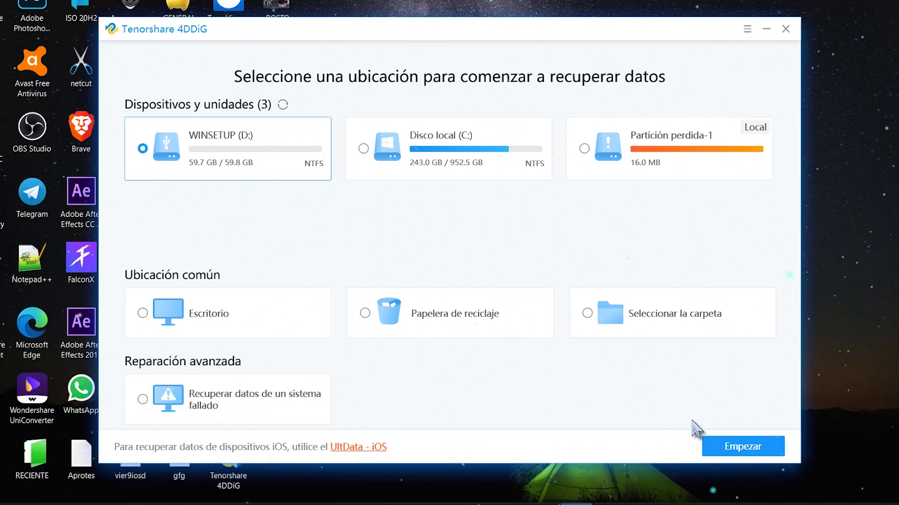
click(742, 447)
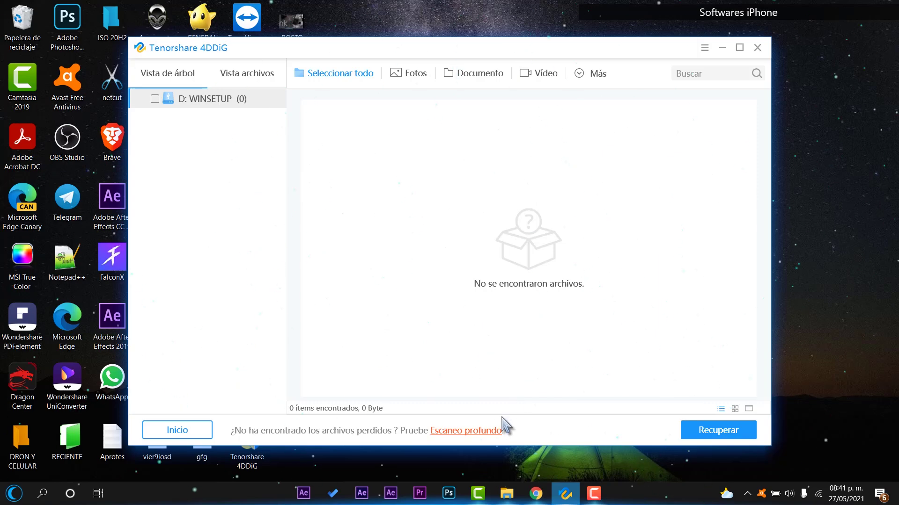
click(482, 431)
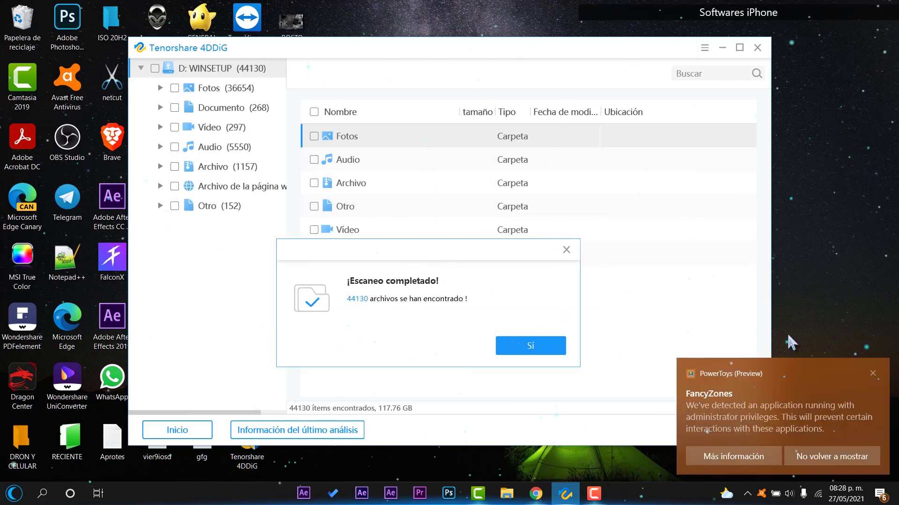
click(873, 374)
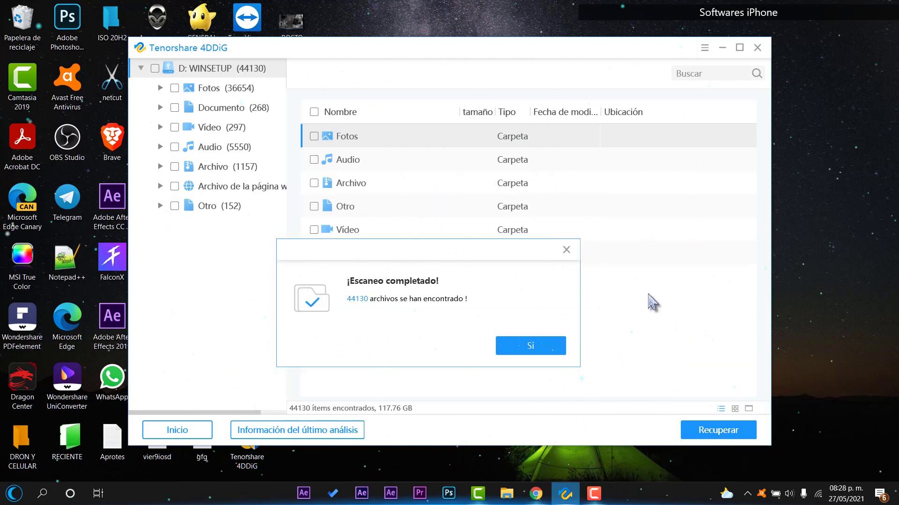
click(536, 352)
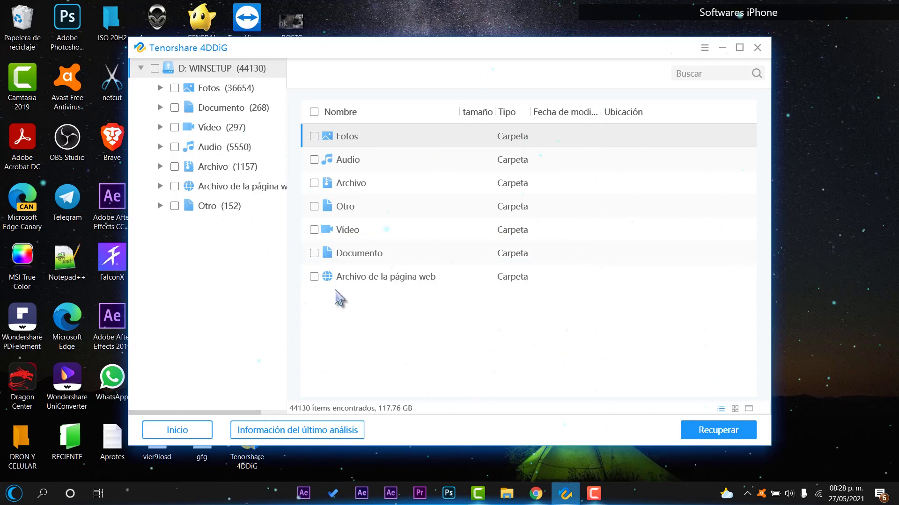
Step: Expand the Fotos category in the scan results and list its PNG and JPG files
click(160, 89)
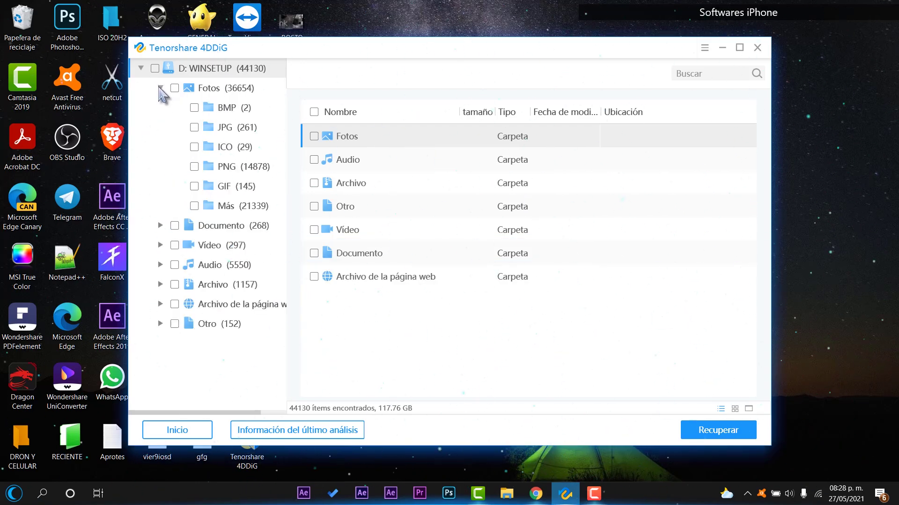
click(211, 90)
click(241, 171)
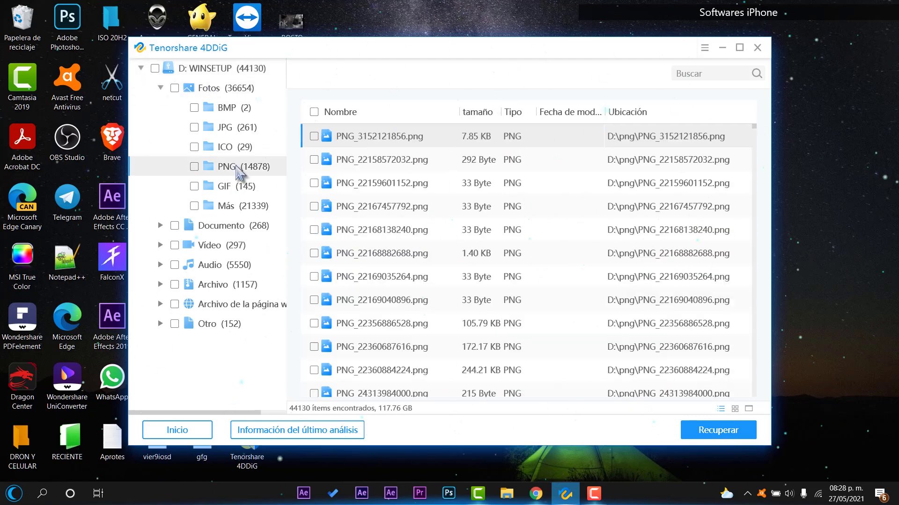
click(235, 128)
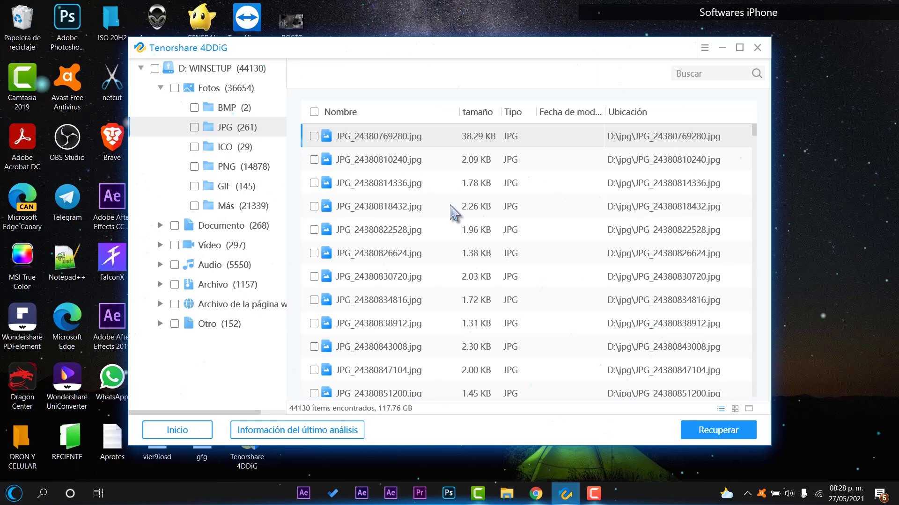
Step: Preview JPG_24825574400.jpg and another JPG photo further down the list, closing each preview
scroll(451, 210, down, 20)
scroll(451, 211, down, 20)
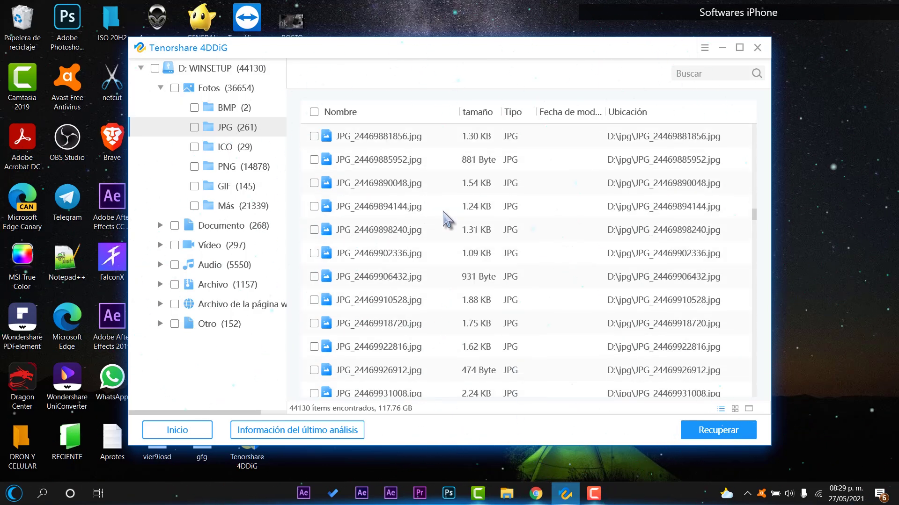
click(377, 231)
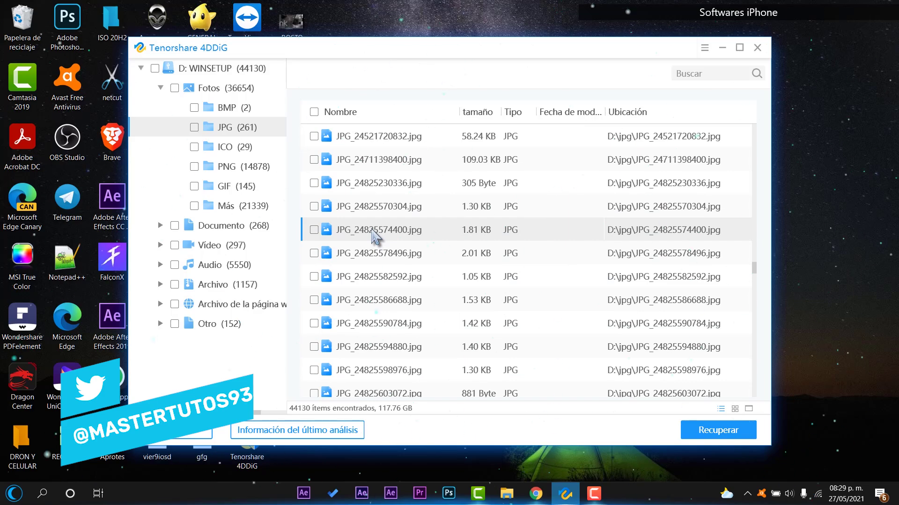
double_click(372, 229)
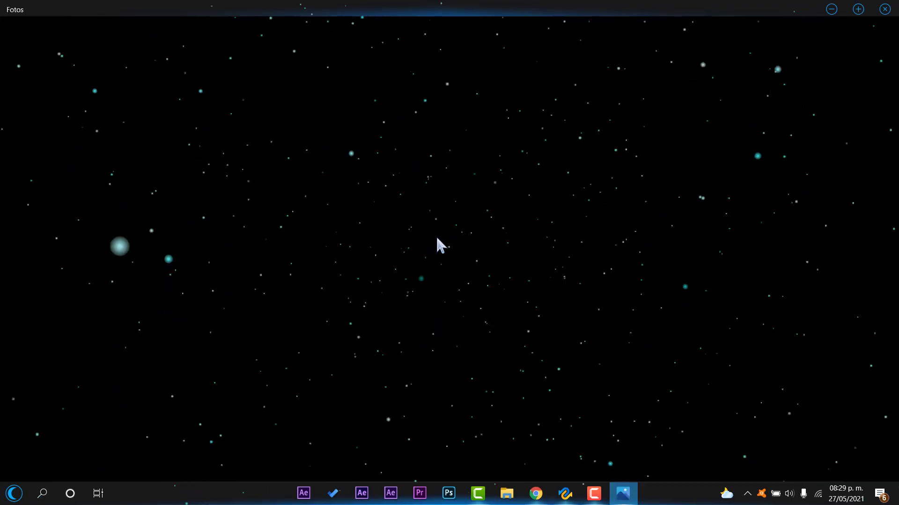
click(884, 10)
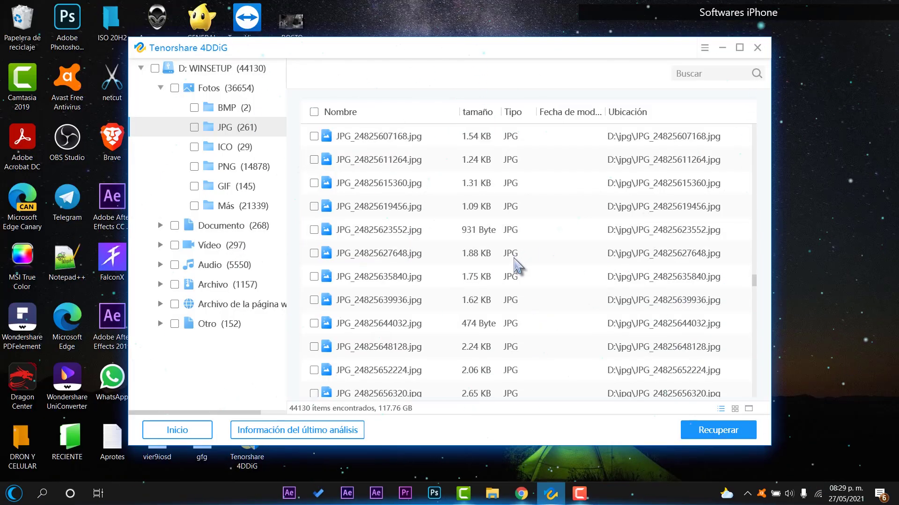
double_click(391, 280)
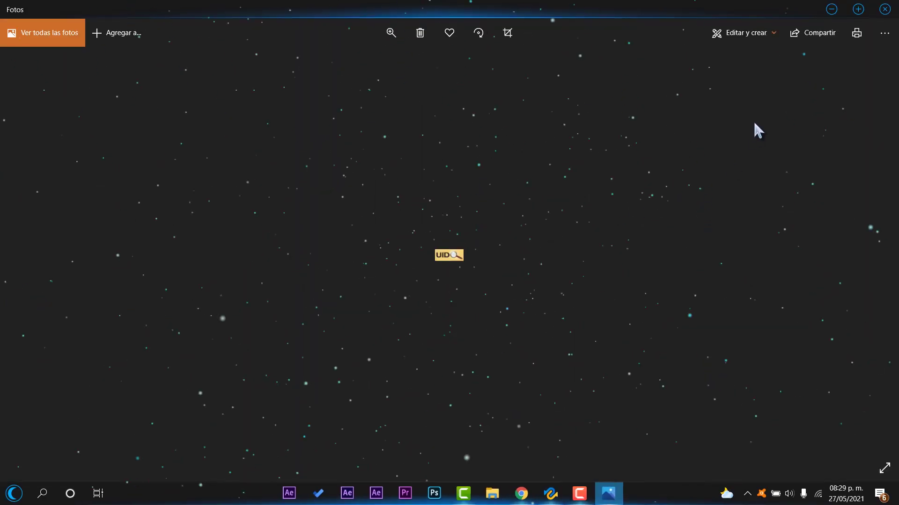
click(894, 7)
Step: Preview JPG_24825885696.jpg and JPG_24826057728.jpg from the scan results, closing each preview
scroll(391, 321, down, 5)
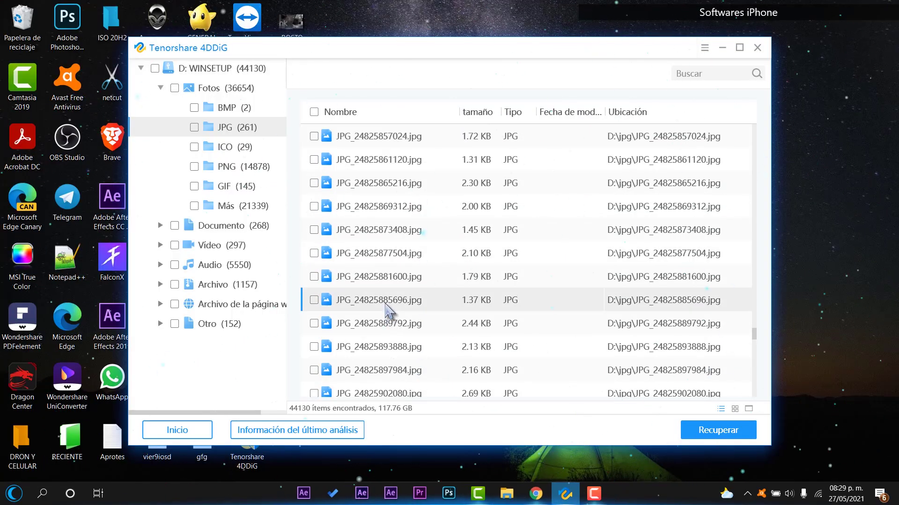
double_click(391, 306)
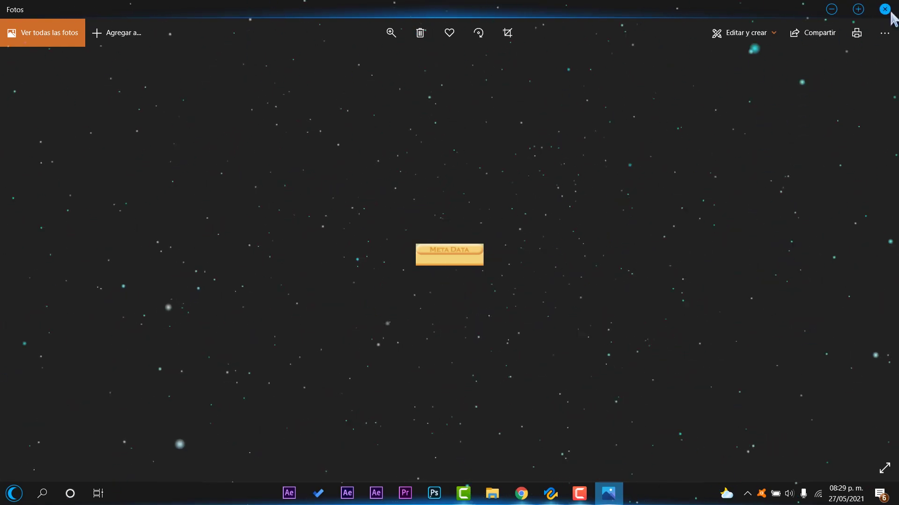
click(892, 10)
scroll(334, 337, down, 8)
double_click(357, 346)
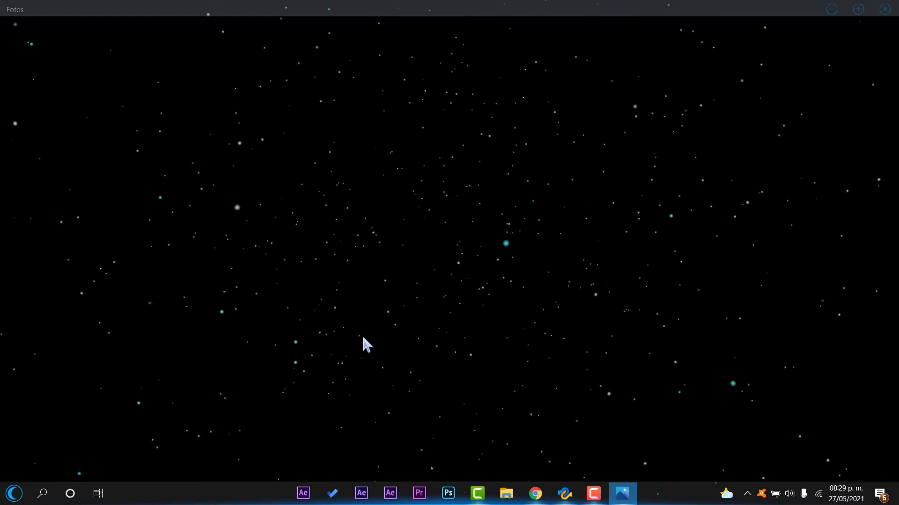
click(885, 10)
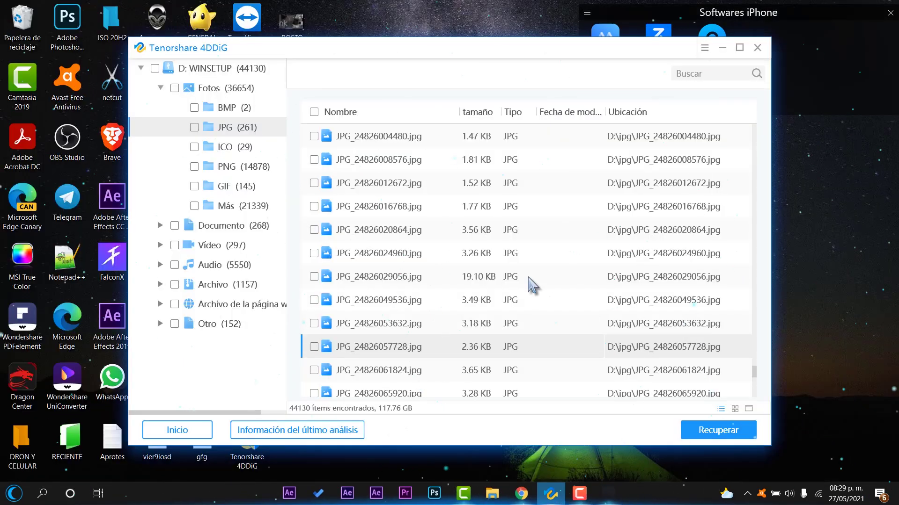
Step: List the PNG files found under Fotos and preview PNG_24794854400.png, closing the preview
click(238, 173)
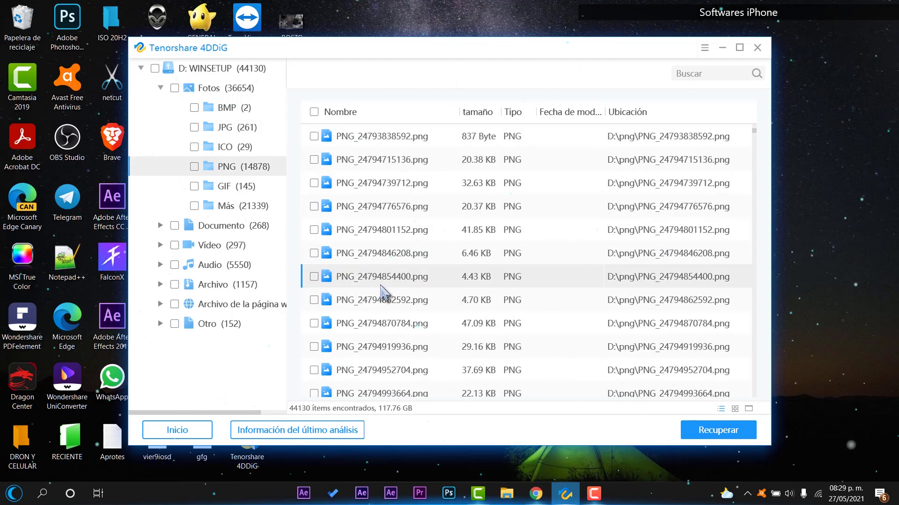
double_click(380, 279)
click(884, 9)
Step: Preview two more PNG files further down the list, including PNG_25015043072.png, closing each preview
scroll(458, 330, down, 10)
scroll(458, 325, down, 1)
drag(757, 138, 747, 301)
double_click(410, 302)
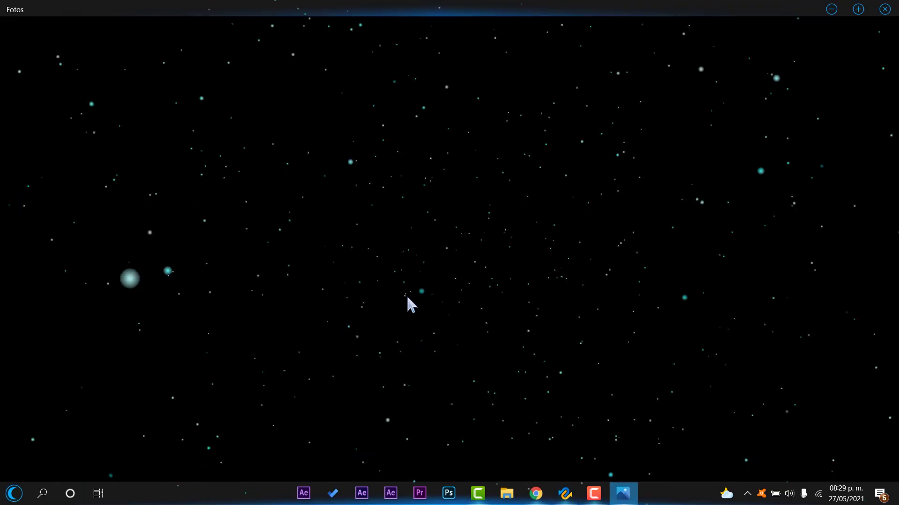
click(833, 8)
scroll(374, 280, down, 10)
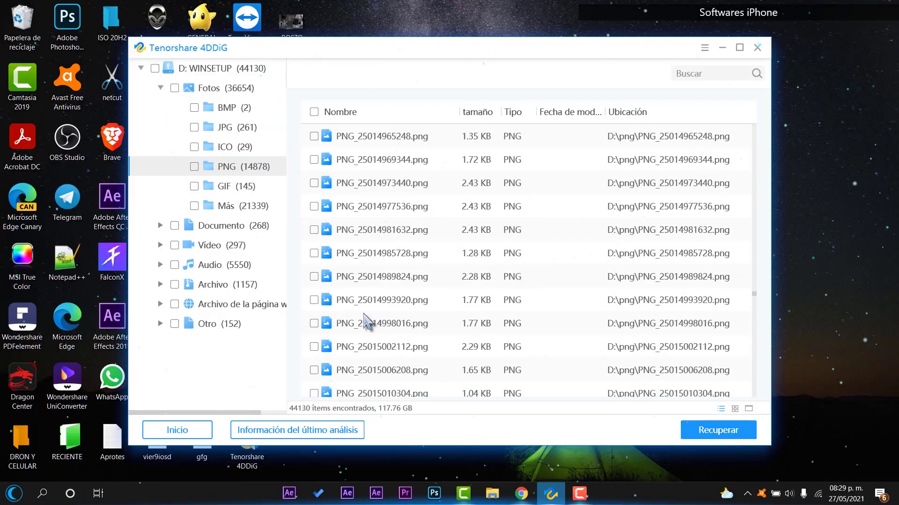
double_click(588, 221)
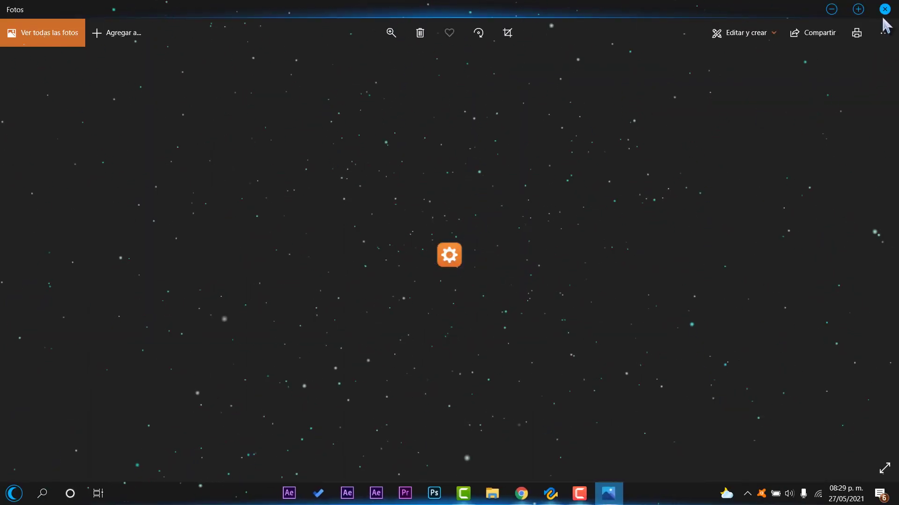
click(884, 8)
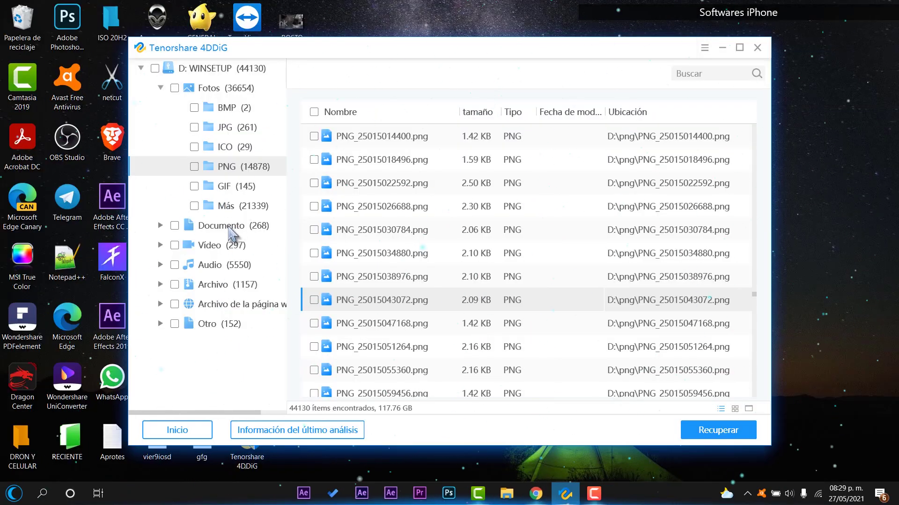
Step: Open the Documento category and look through its DOC and PDF files
click(230, 227)
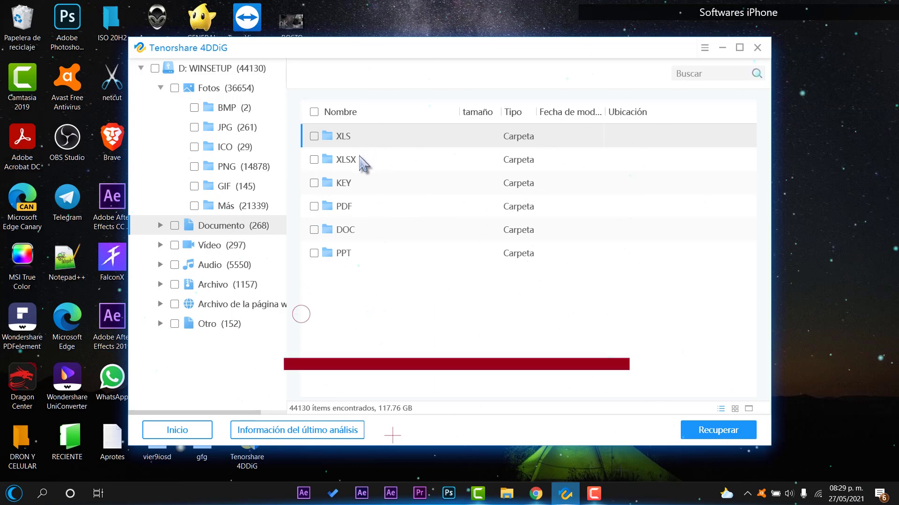
click(364, 193)
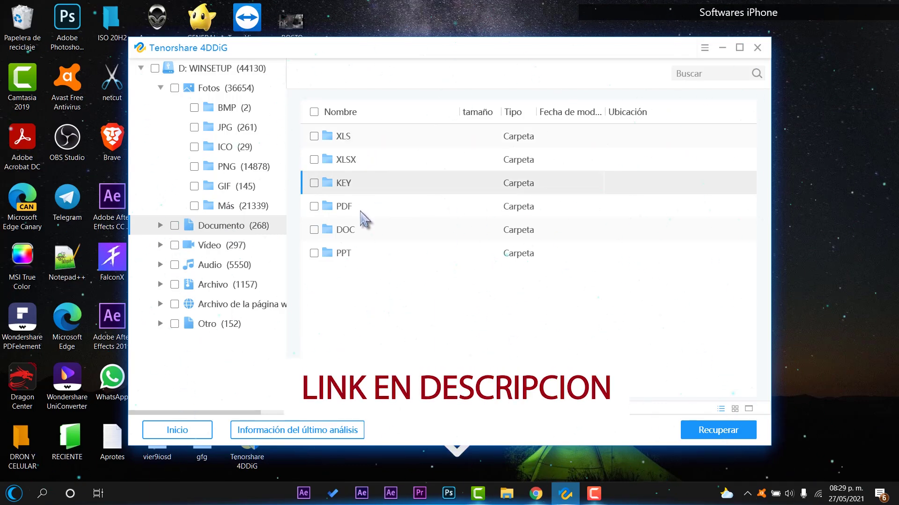
double_click(343, 230)
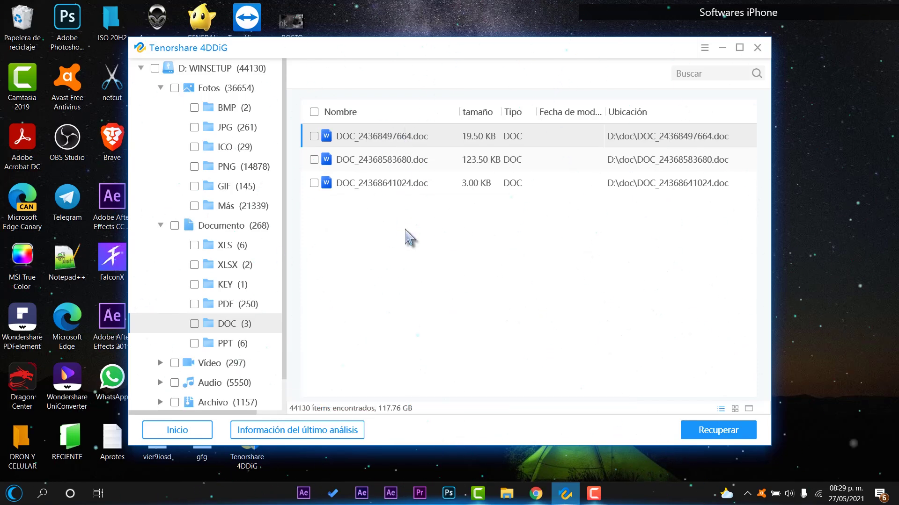
click(244, 306)
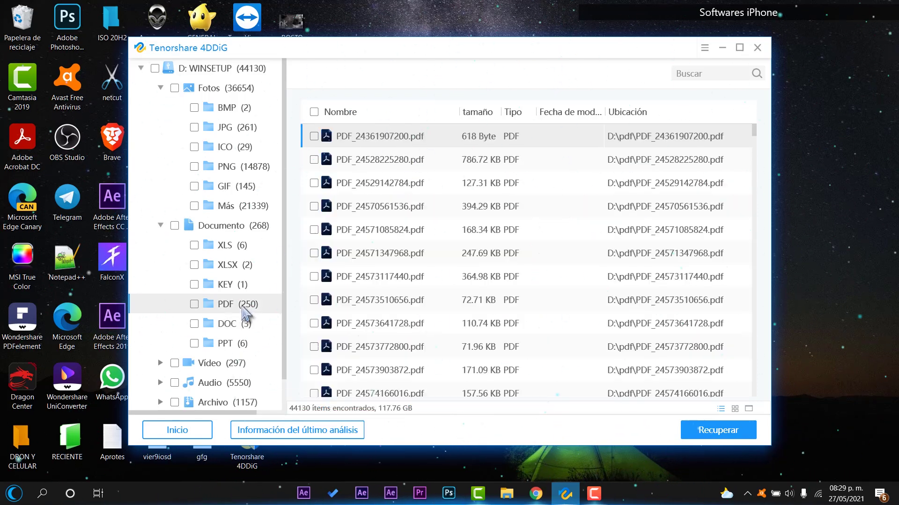
scroll(373, 257, down, 10)
scroll(380, 256, down, 15)
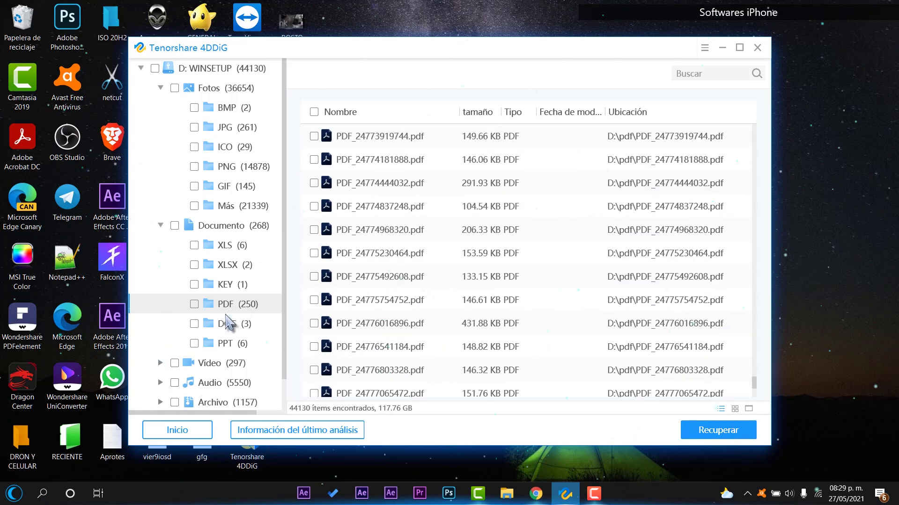
Step: Open the Vídeo category and look through its list of MP4 files
scroll(219, 363, down, 1)
click(208, 325)
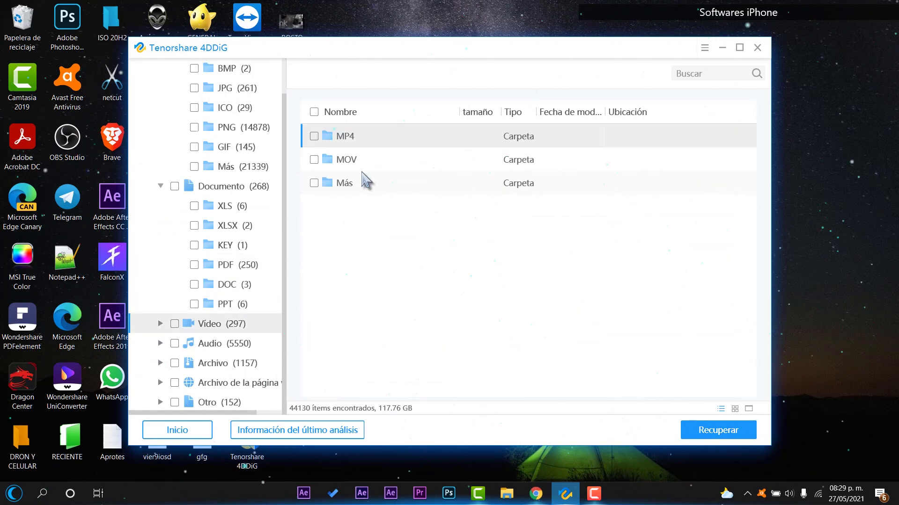
double_click(327, 140)
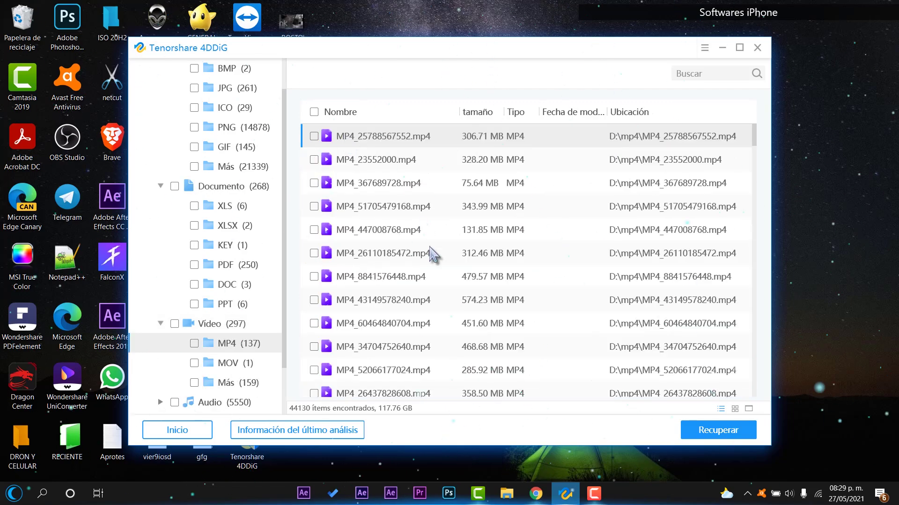
scroll(430, 255, down, 5)
scroll(433, 255, down, 20)
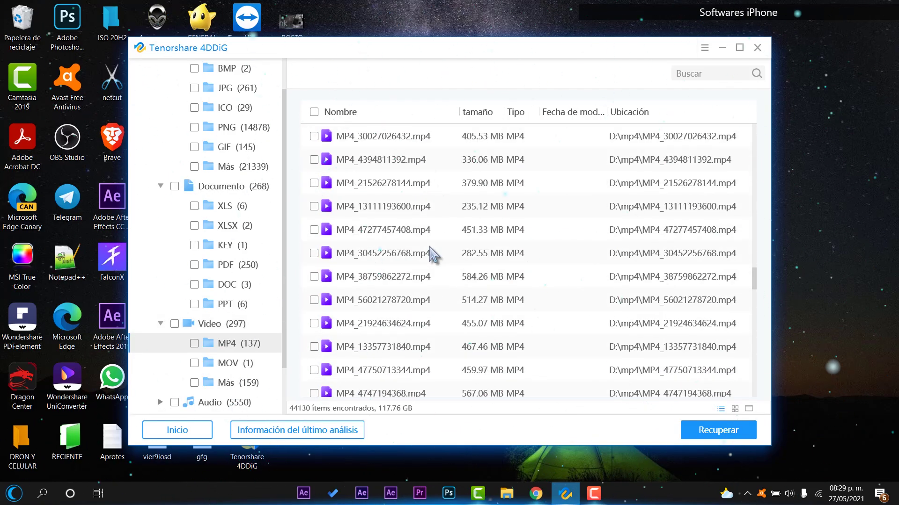
scroll(429, 255, down, 3)
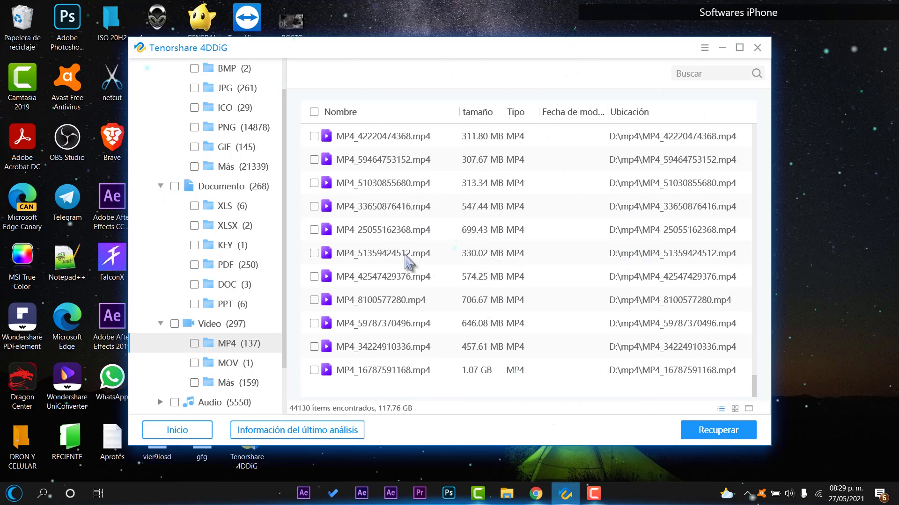
Step: List the MOV files, return to the MP4 list, and try to preview MP4_51705479168.mp4
scroll(242, 359, down, 2)
click(227, 307)
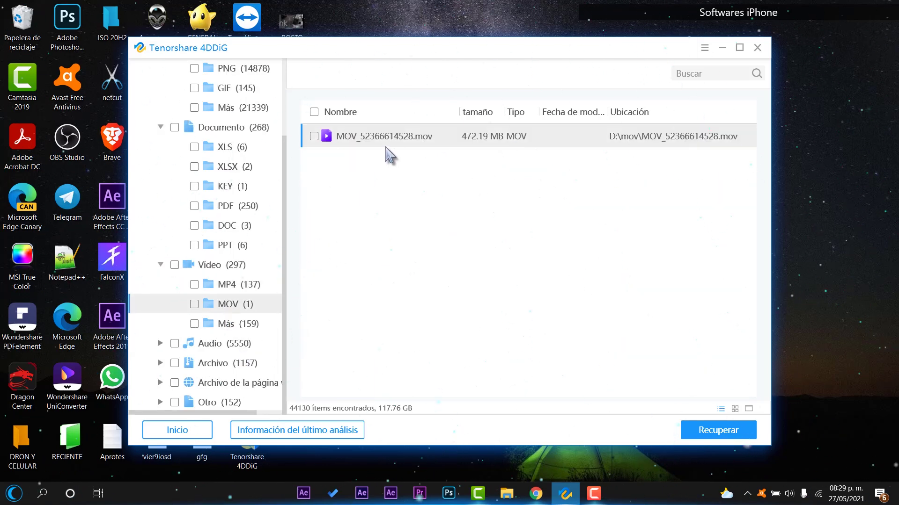
click(239, 285)
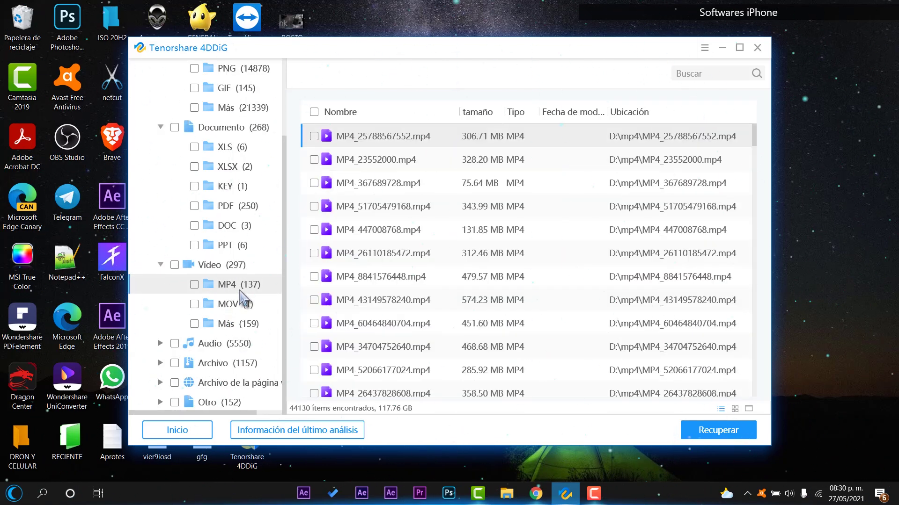
double_click(377, 212)
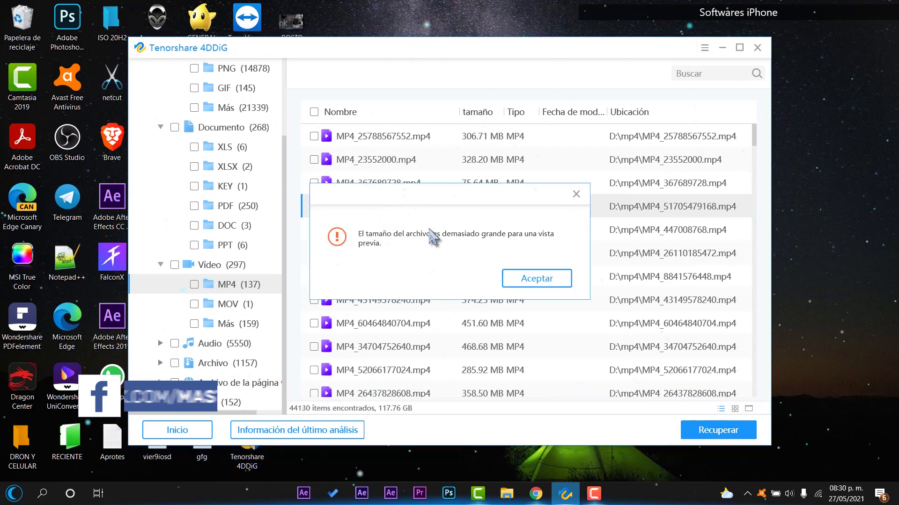
click(580, 199)
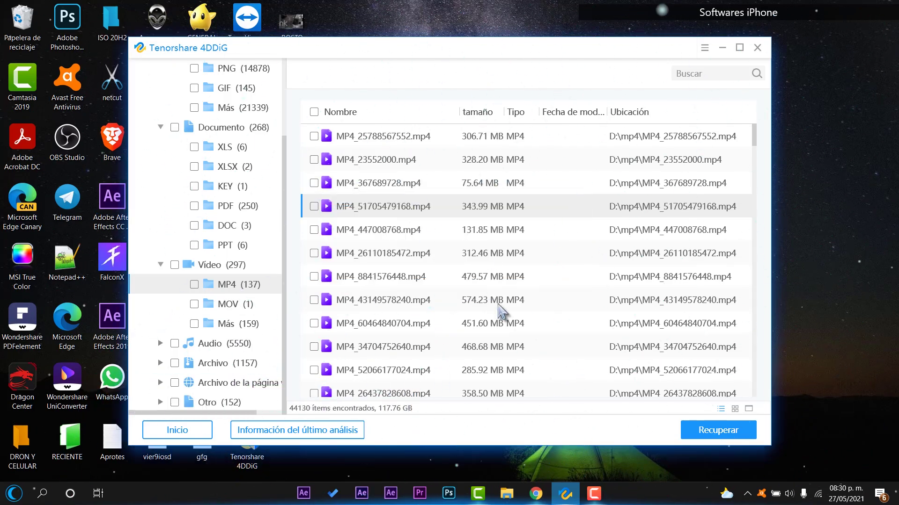
Step: Browse the MP3 folder of the Audio category and the RAR folder of the Archivo category
click(206, 344)
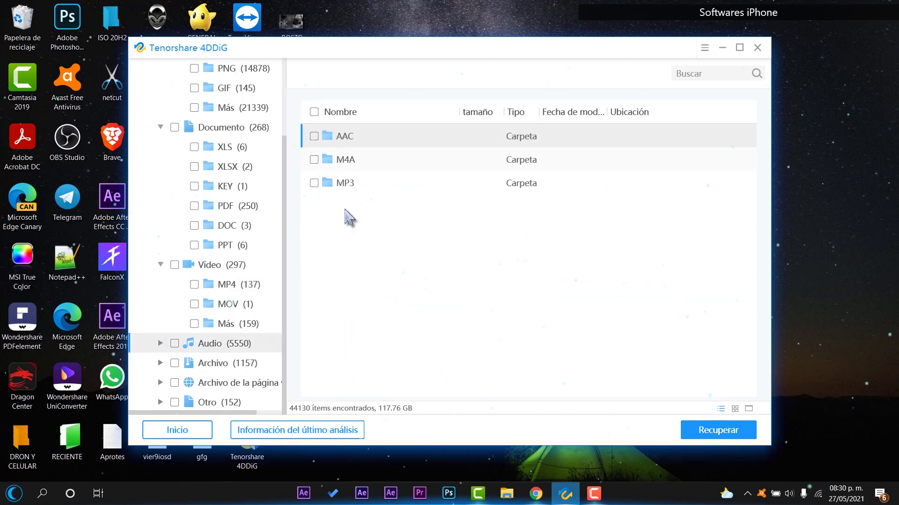
double_click(333, 184)
click(216, 366)
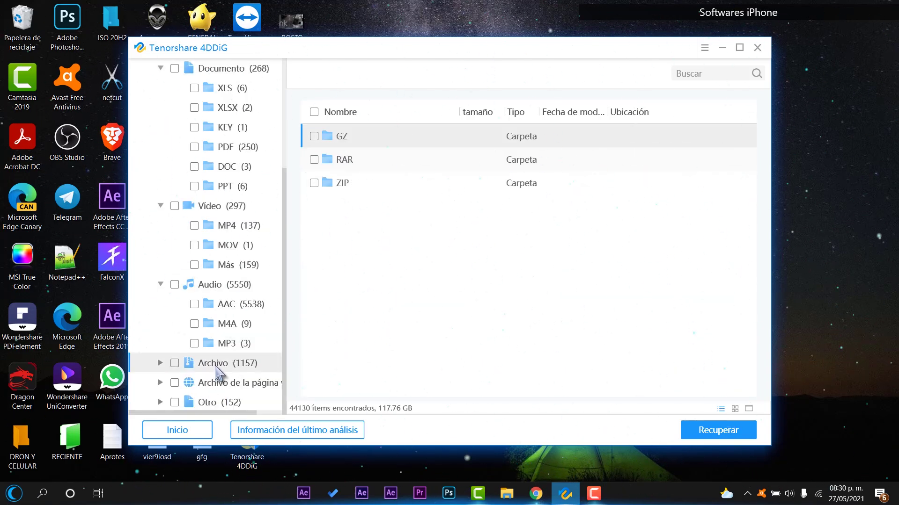
double_click(345, 160)
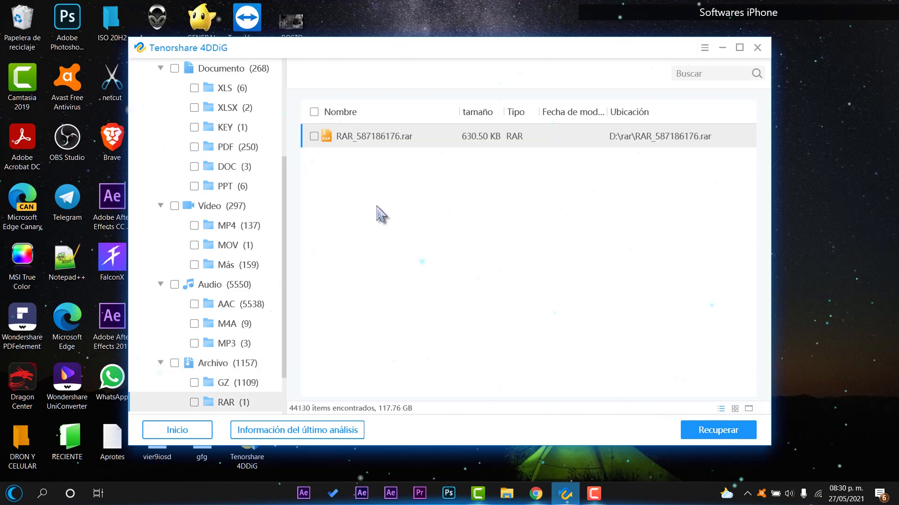
Step: View the web page files category and look through the EXE files in the Otro category
scroll(237, 337, down, 1)
click(206, 383)
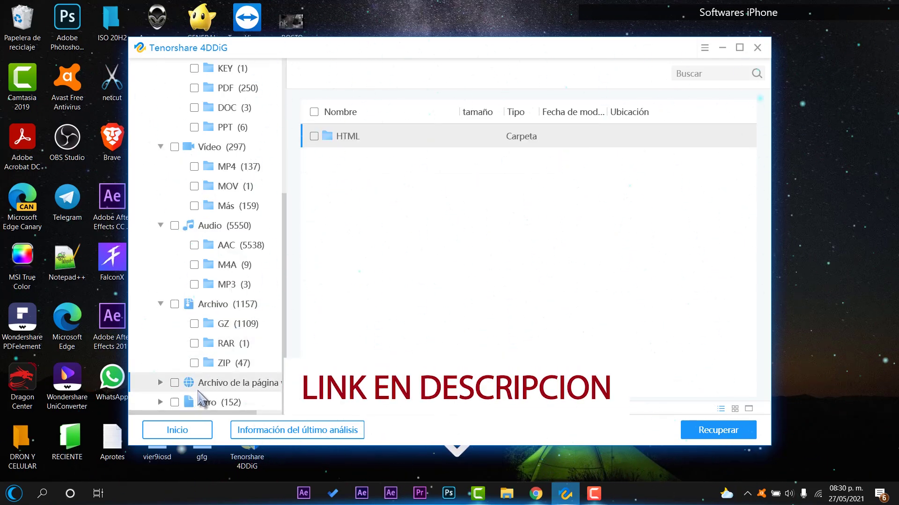
click(211, 403)
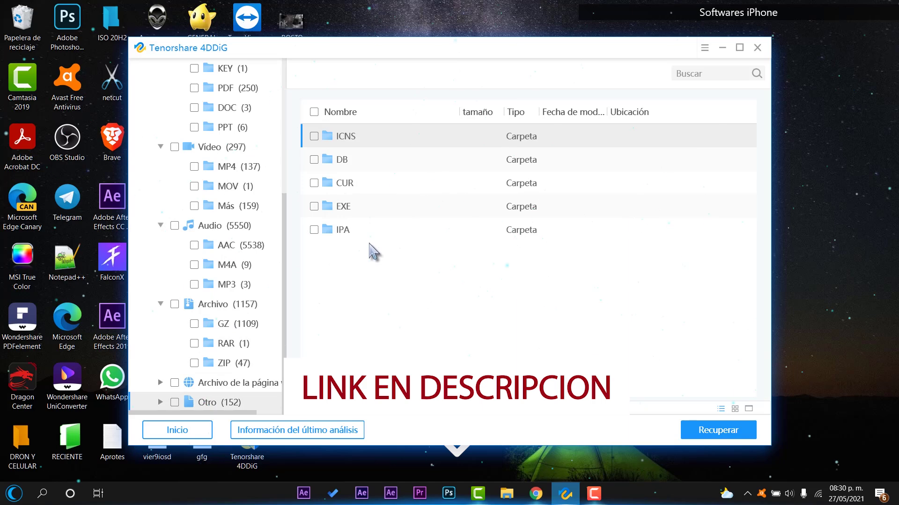
double_click(353, 209)
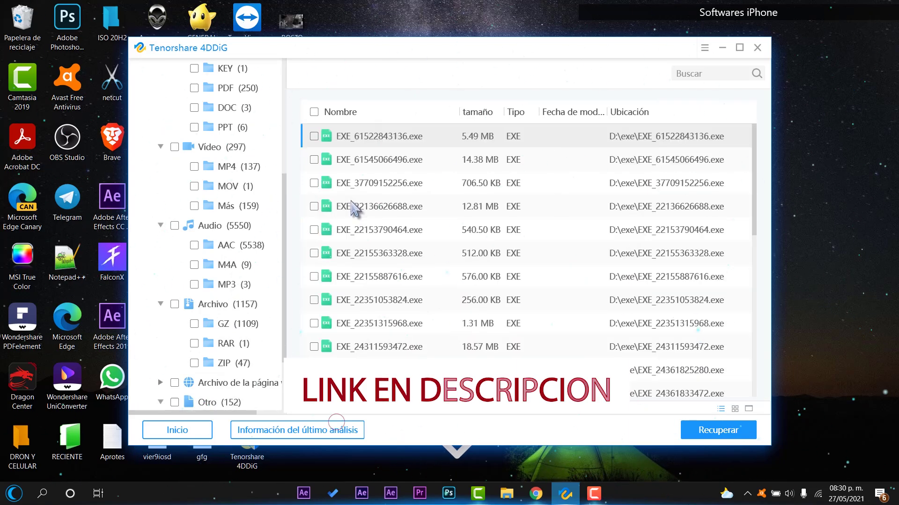
scroll(367, 206, down, 5)
scroll(391, 263, up, 5)
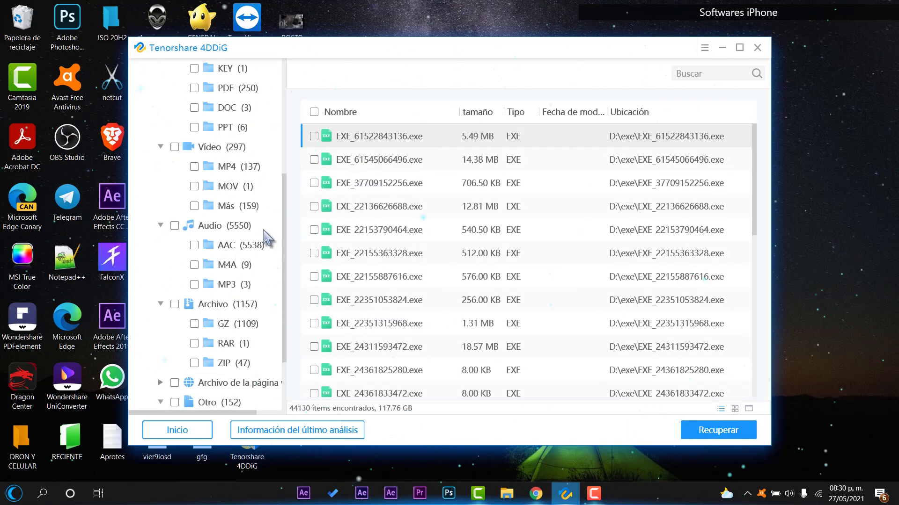
Step: Select JPG_24380769280.jpg, JPG_24380814336.jpg, JPG_24380834816.jpg and JPG_24380924928.jpg under Fotos for recovery
scroll(247, 199, up, 4)
click(225, 134)
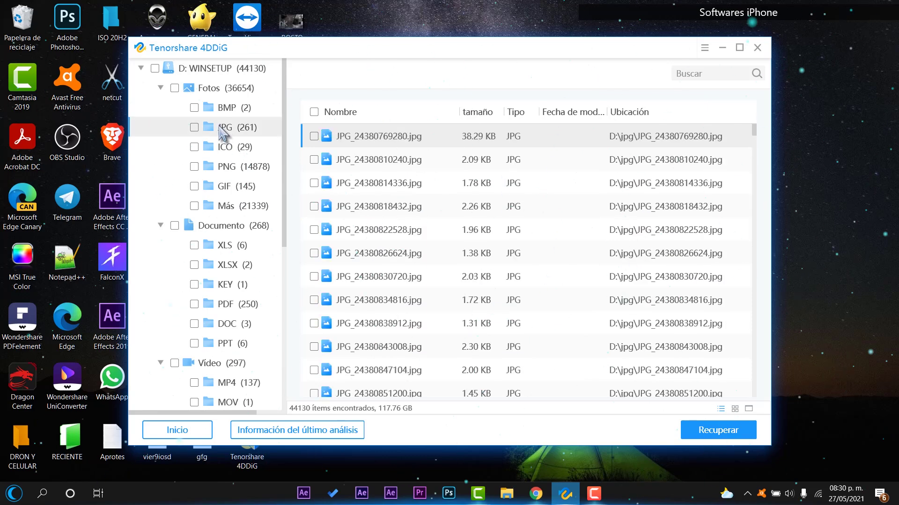
click(314, 137)
click(314, 183)
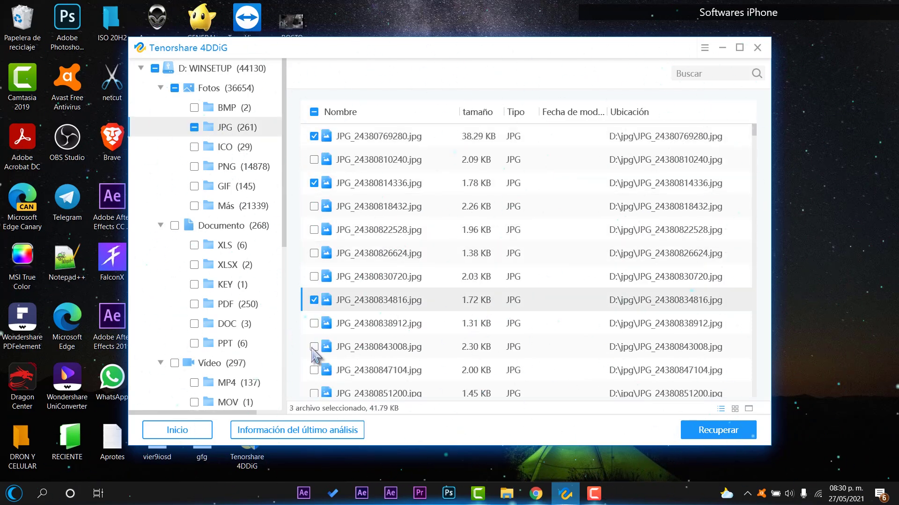
scroll(316, 347, down, 10)
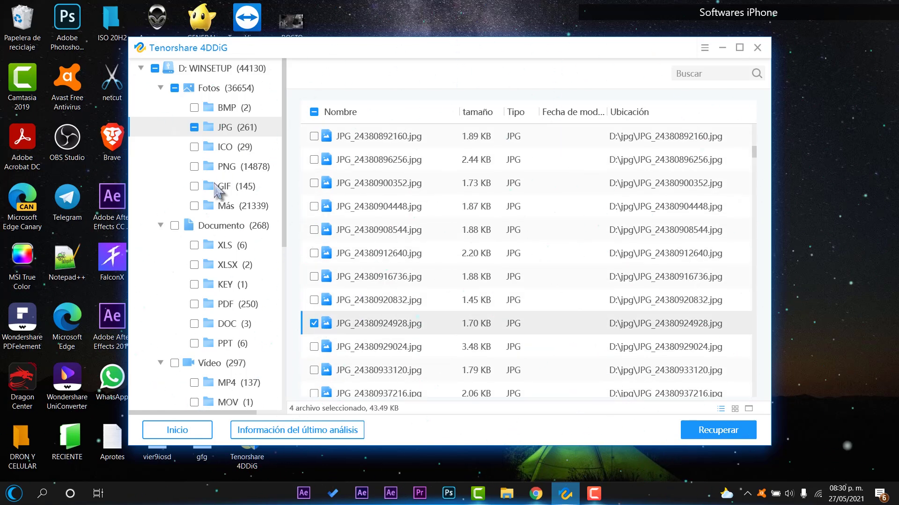
Step: Select PNG_24357991424.png and six other PNG files under Fotos for recovery
click(212, 168)
click(313, 277)
scroll(323, 328, down, 10)
click(313, 276)
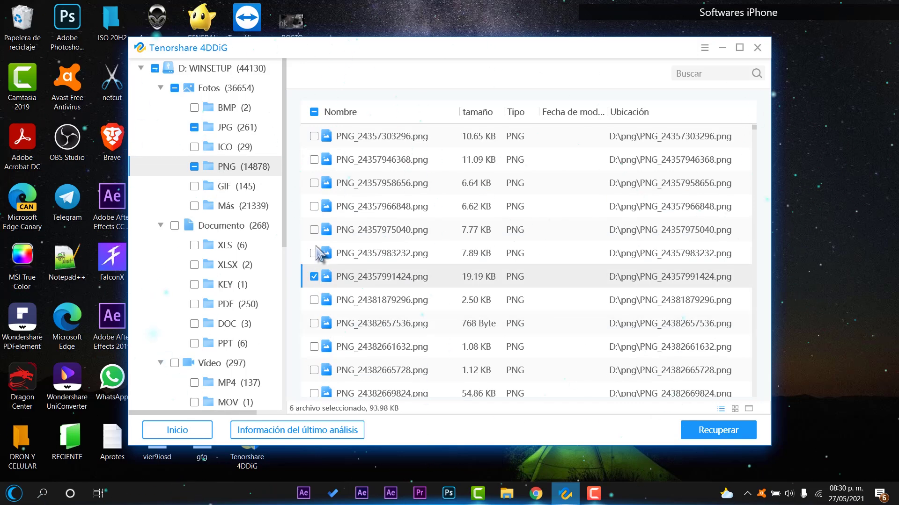
click(314, 207)
click(314, 229)
scroll(318, 316, down, 10)
click(314, 300)
click(314, 323)
Step: Select the entire DOC folder of the Documento category for recovery
scroll(226, 185, down, 4)
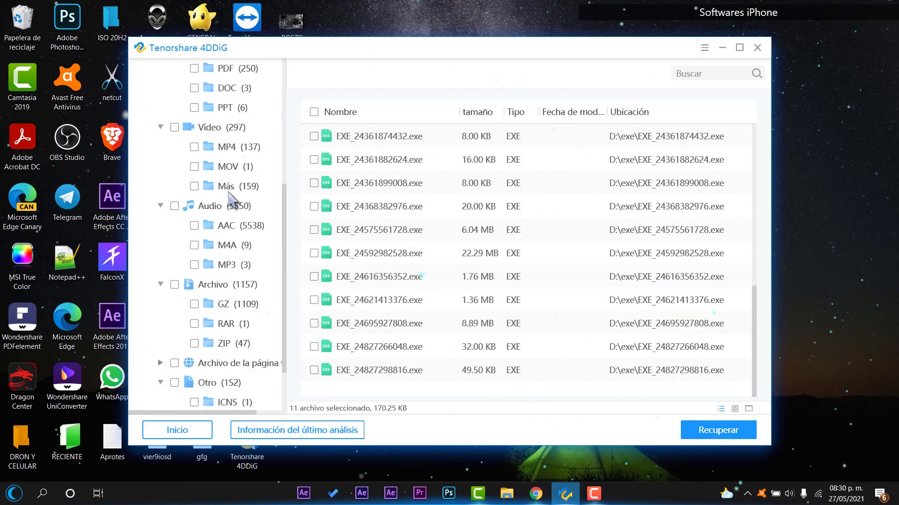
scroll(233, 178, up, 3)
scroll(237, 208, up, 1)
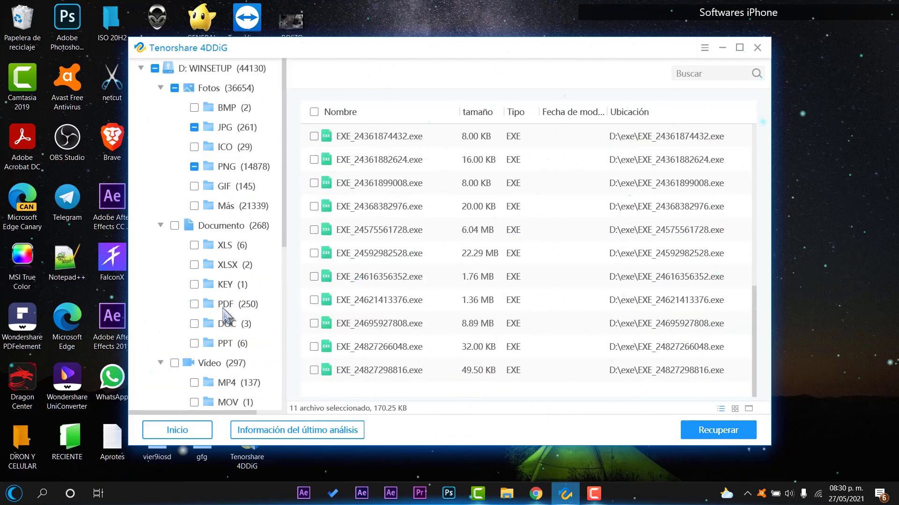
click(193, 325)
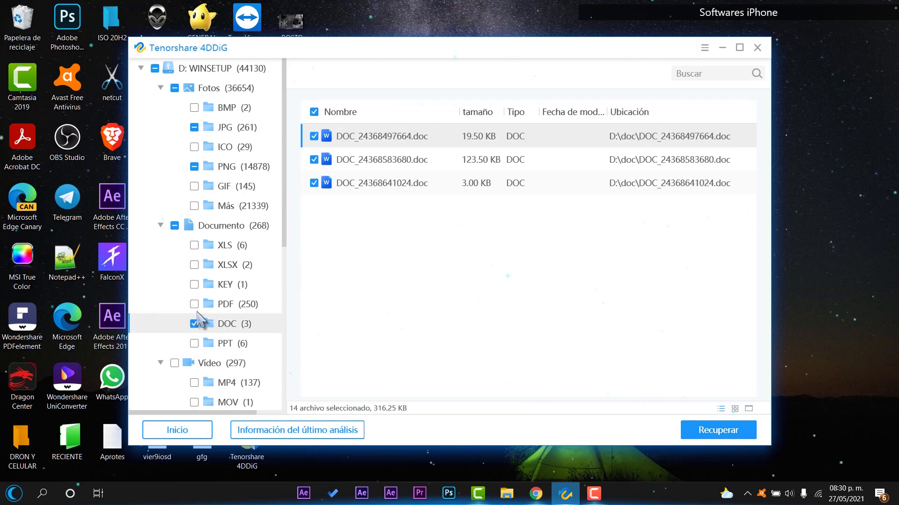
Step: Select PDF_24608441344.pdf, PDF_24625742848.pdf, PDF_24652284928.pdf, PDF_24652678144.pdf and PDF_24652809216.pdf under Documento for recovery
click(226, 305)
scroll(337, 286, down, 3)
click(314, 300)
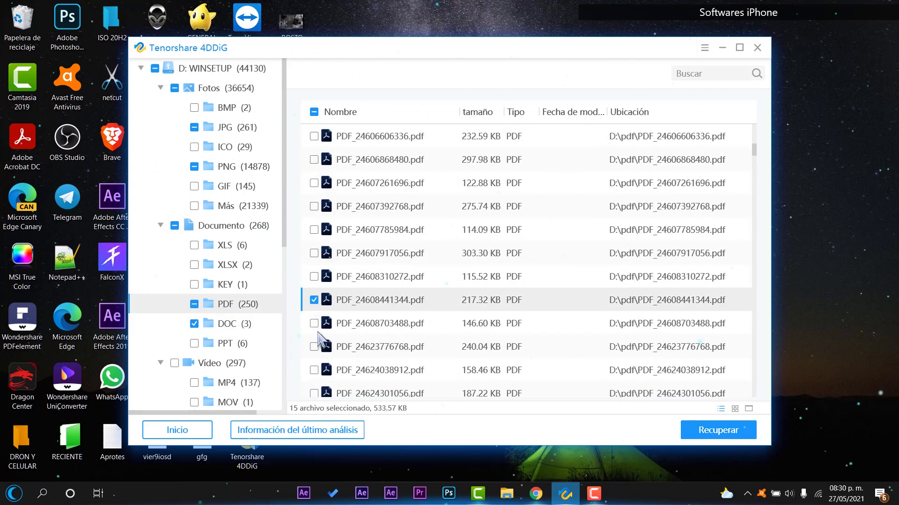
scroll(321, 342, down, 2)
click(314, 347)
scroll(317, 349, down, 3)
click(314, 347)
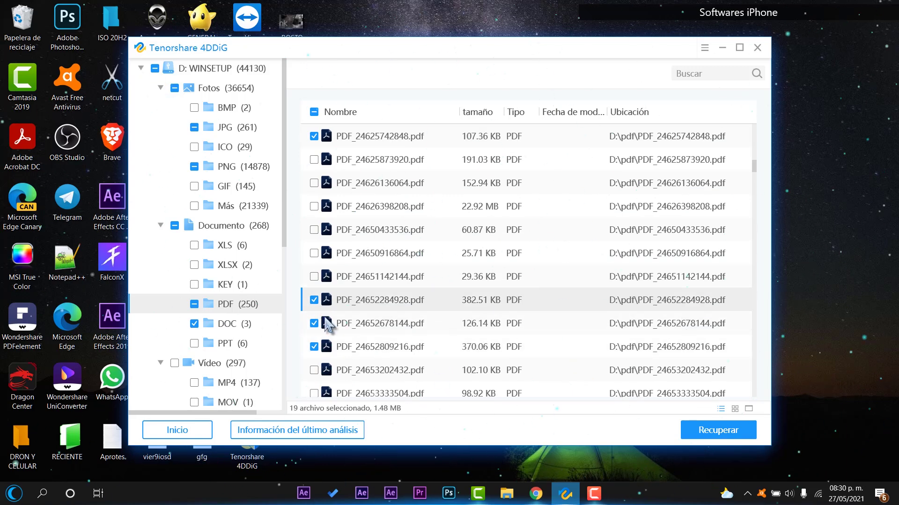
scroll(232, 355, down, 5)
click(224, 301)
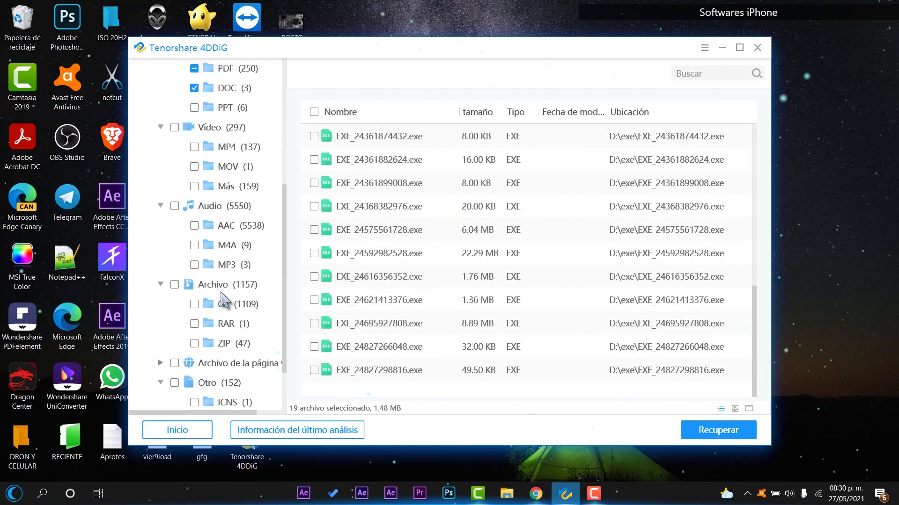
Step: Select MP4_46318571520.mp4 and MP4_46302453760.mp4 under Vídeo for recovery
click(229, 264)
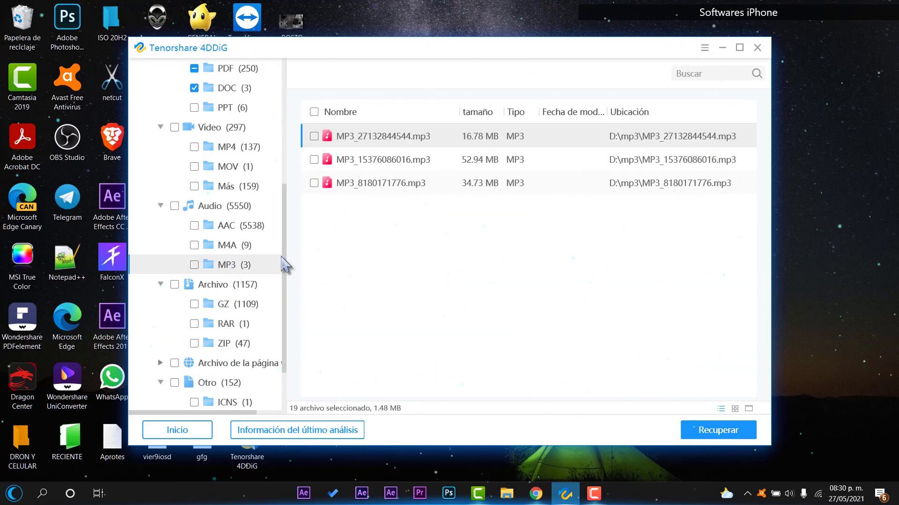
click(220, 147)
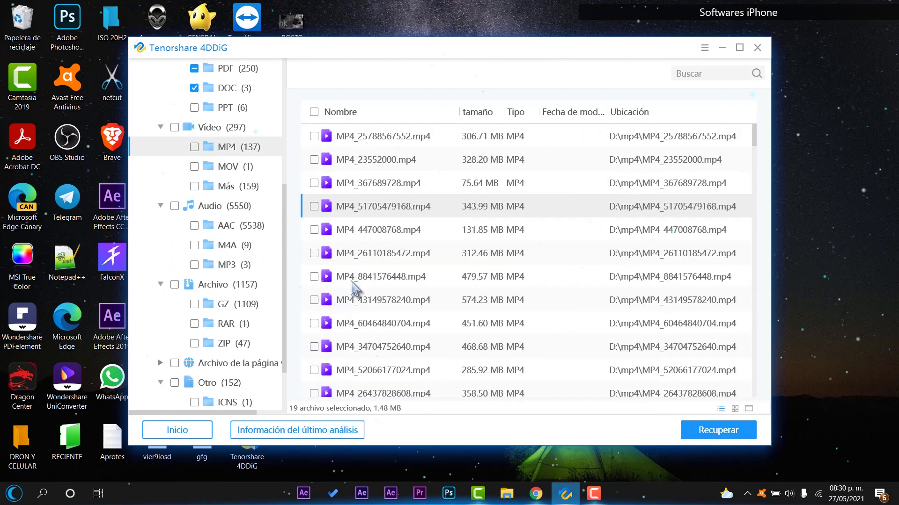
scroll(354, 285, down, 5)
scroll(352, 281, up, 5)
scroll(350, 271, down, 6)
scroll(350, 271, down, 5)
scroll(350, 271, down, 7)
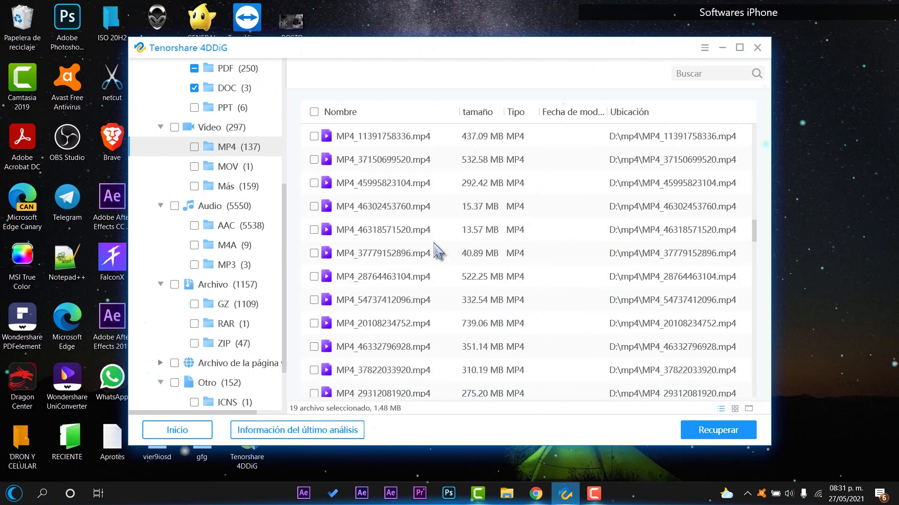
click(314, 229)
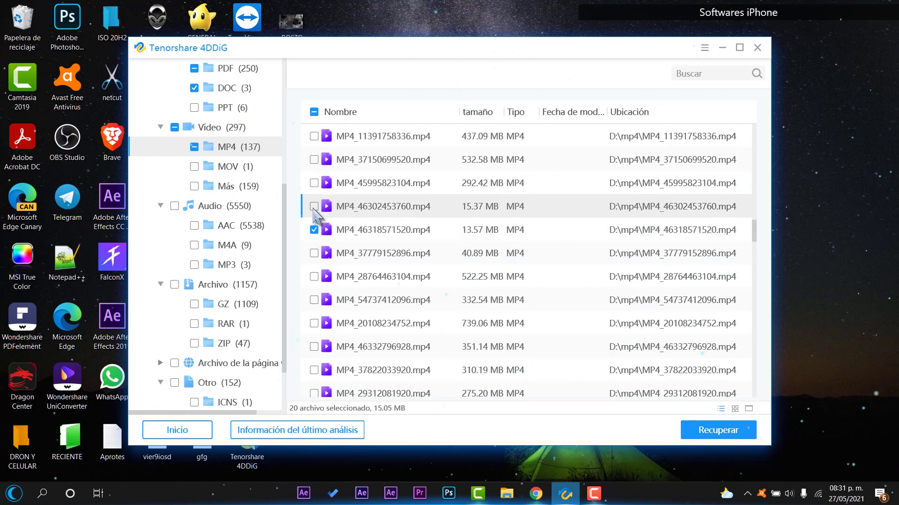
scroll(356, 298, down, 5)
scroll(364, 282, down, 3)
scroll(461, 317, up, 3)
scroll(421, 318, down, 6)
scroll(234, 337, down, 2)
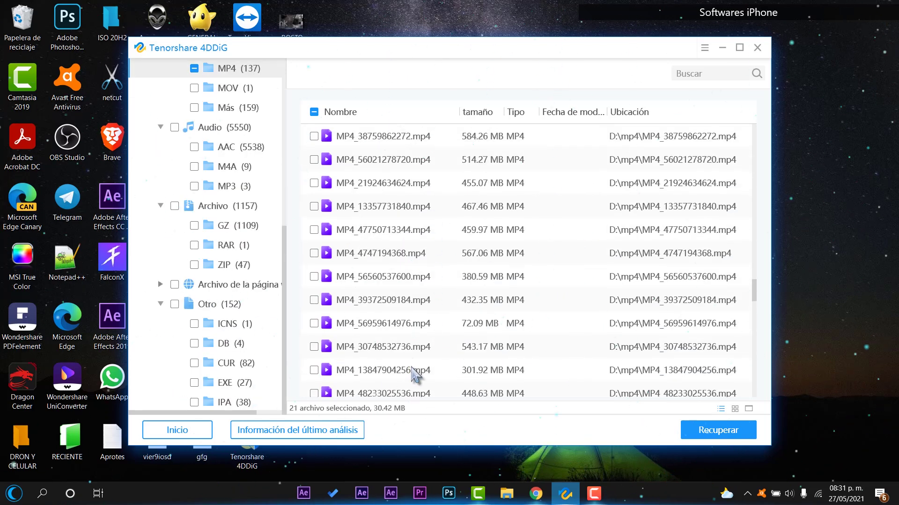
Step: Recover the selected files into a new folder named "Nueva carpeta R" on Disco local (C:)
click(711, 437)
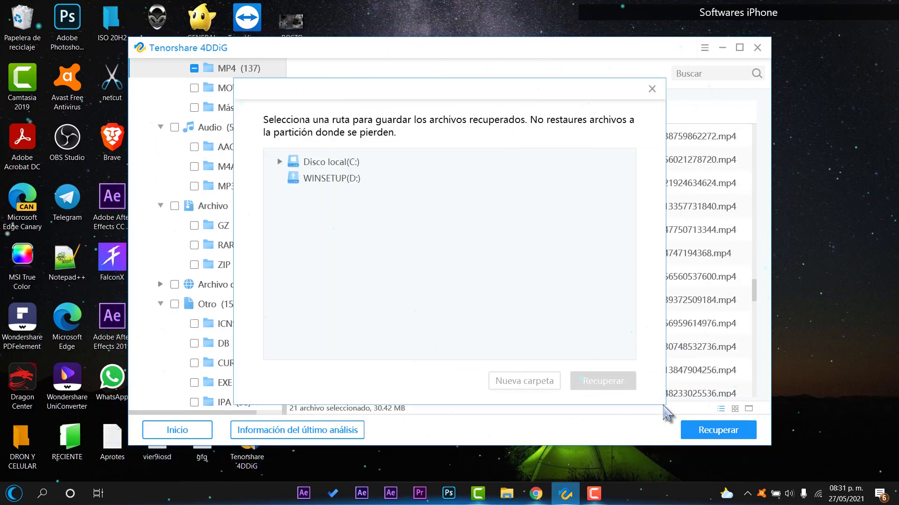
click(318, 164)
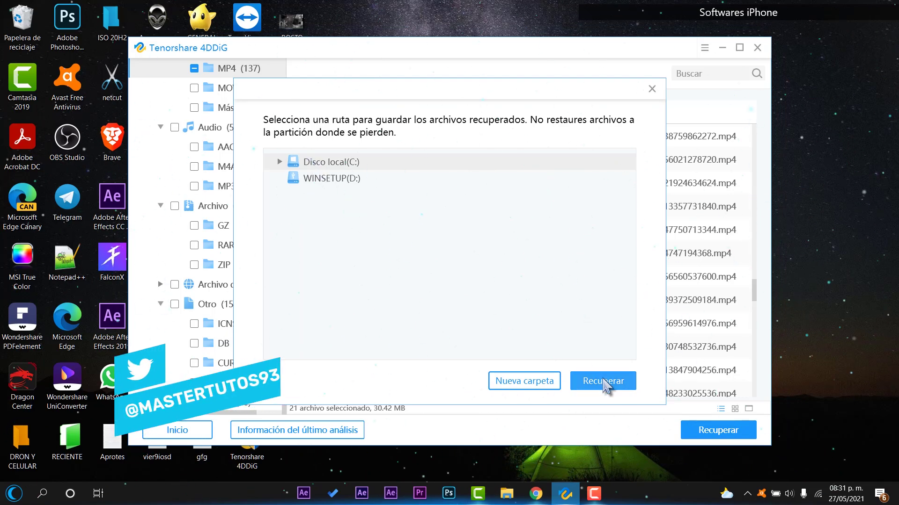
click(544, 381)
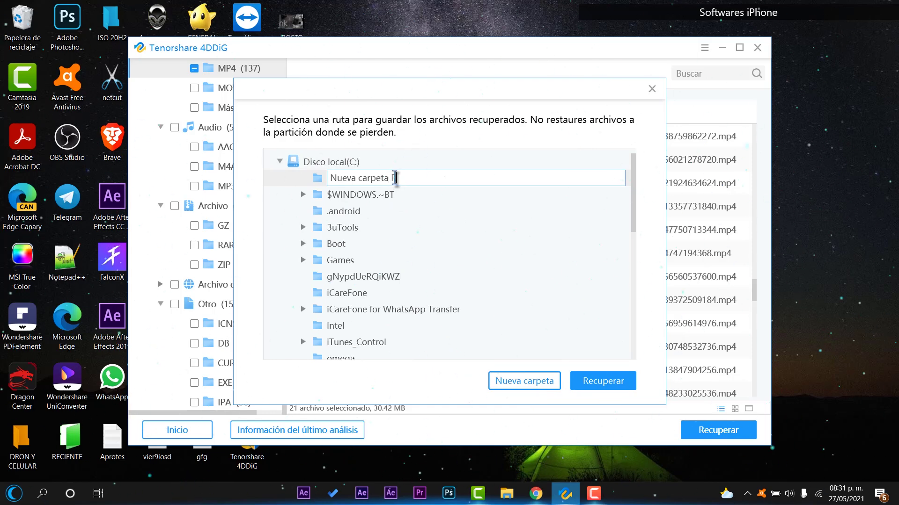
text(R)
click(623, 381)
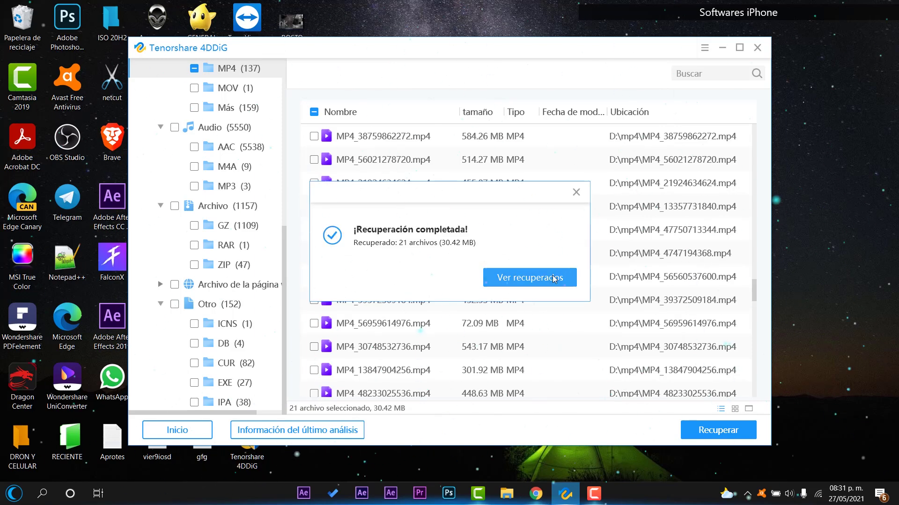
Step: Open the recovered files' location in a maximized File Explorer window and show the D folder's contents as large icons
click(550, 279)
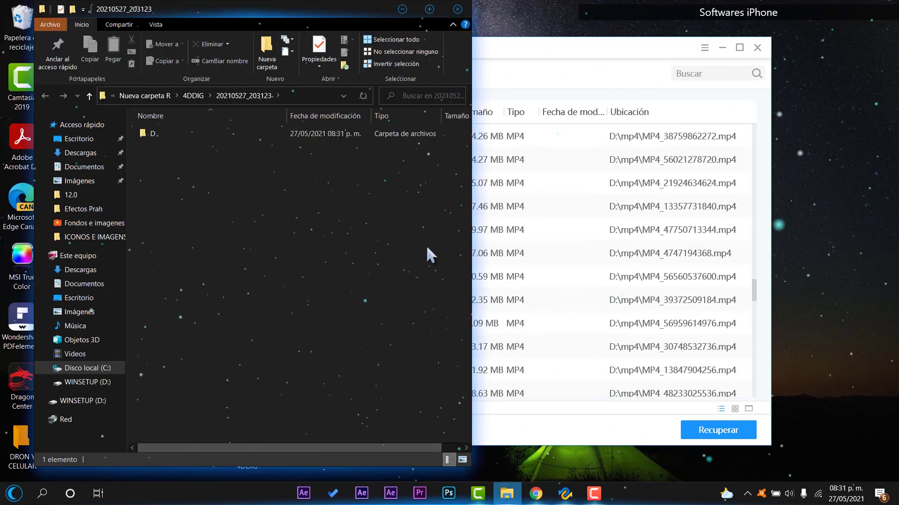
click(429, 9)
double_click(152, 130)
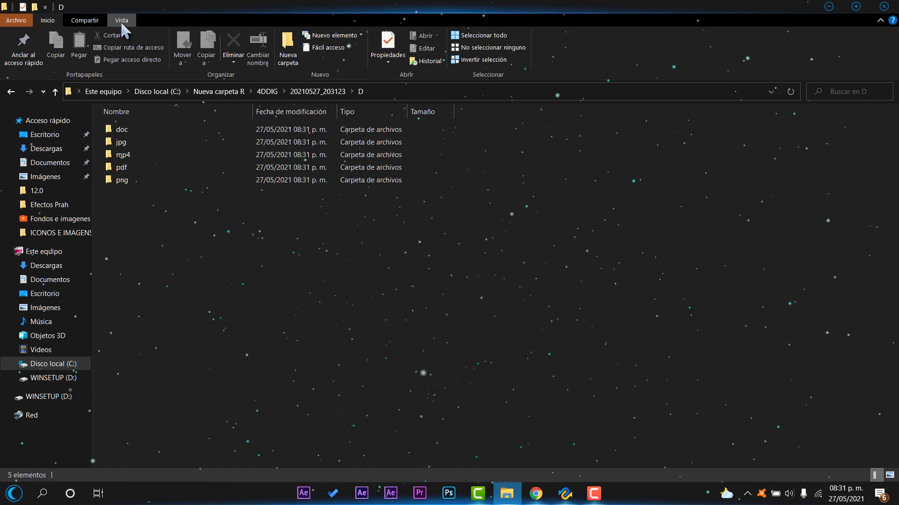
click(121, 20)
click(220, 38)
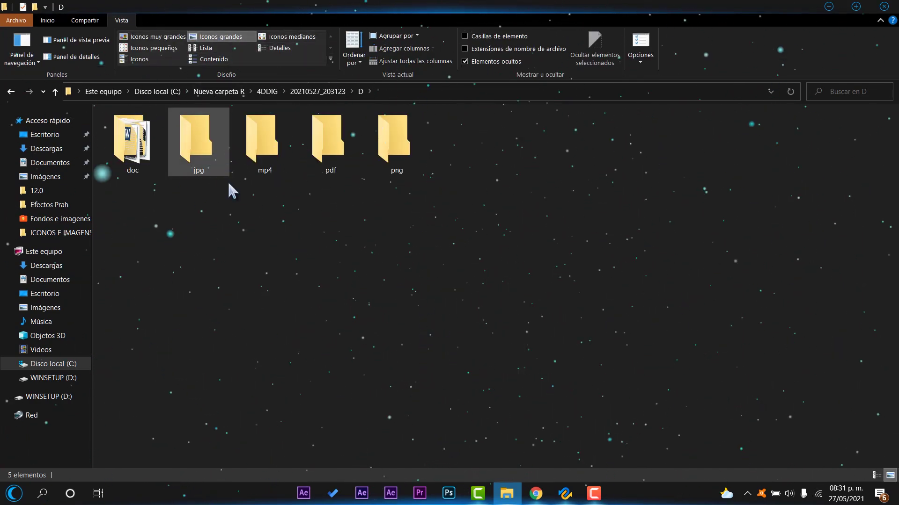
double_click(127, 146)
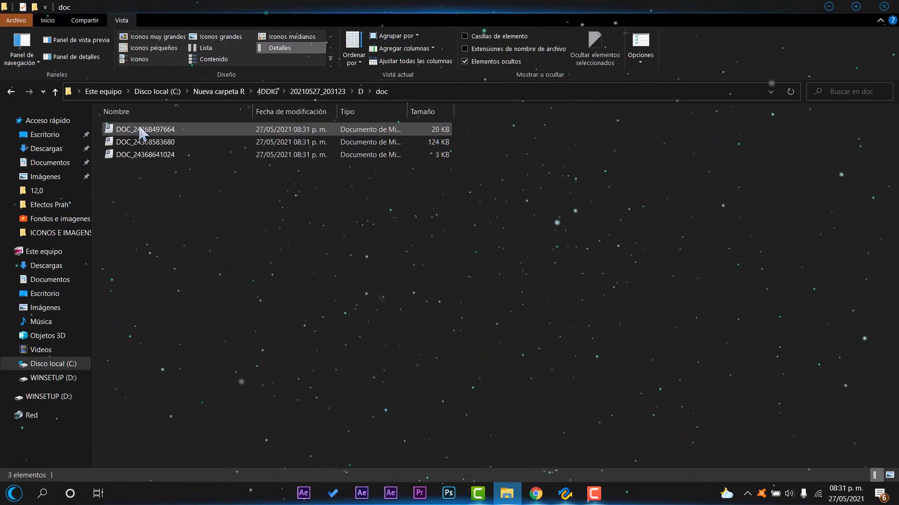
click(141, 132)
key(space)
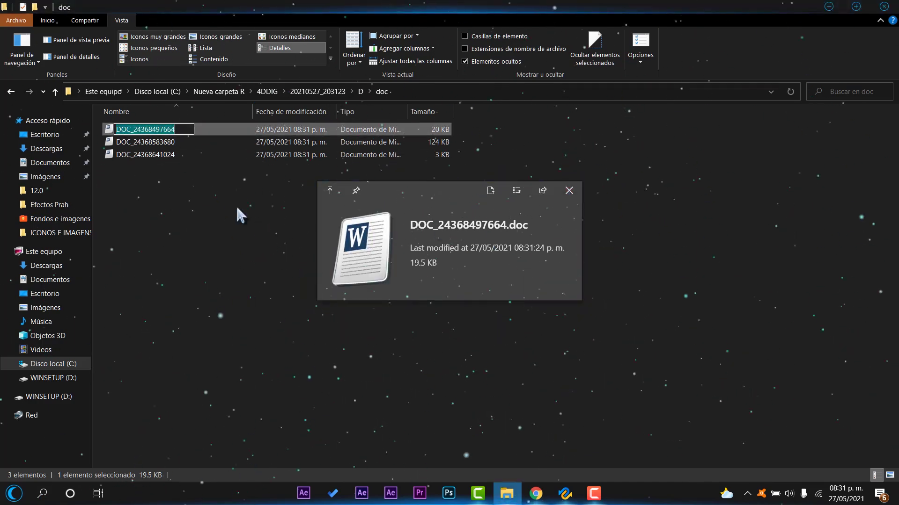
click(568, 191)
key(BackSpace)
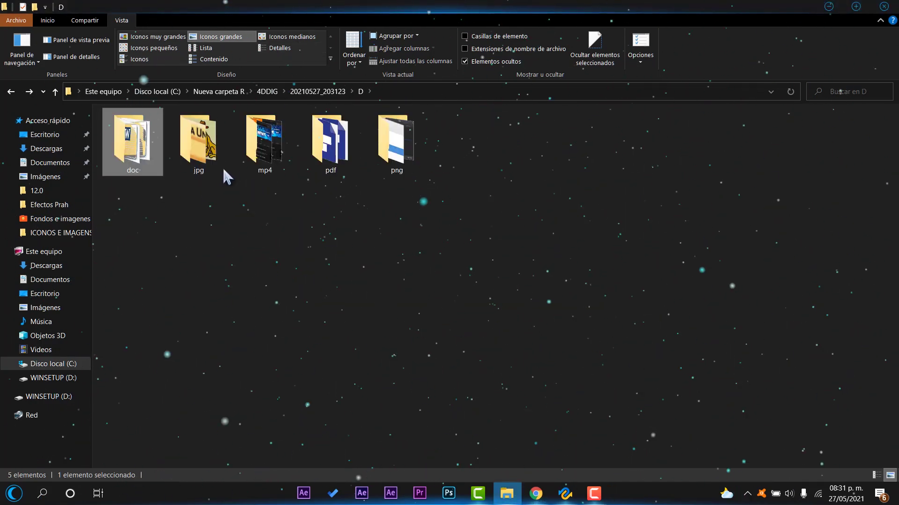
double_click(197, 140)
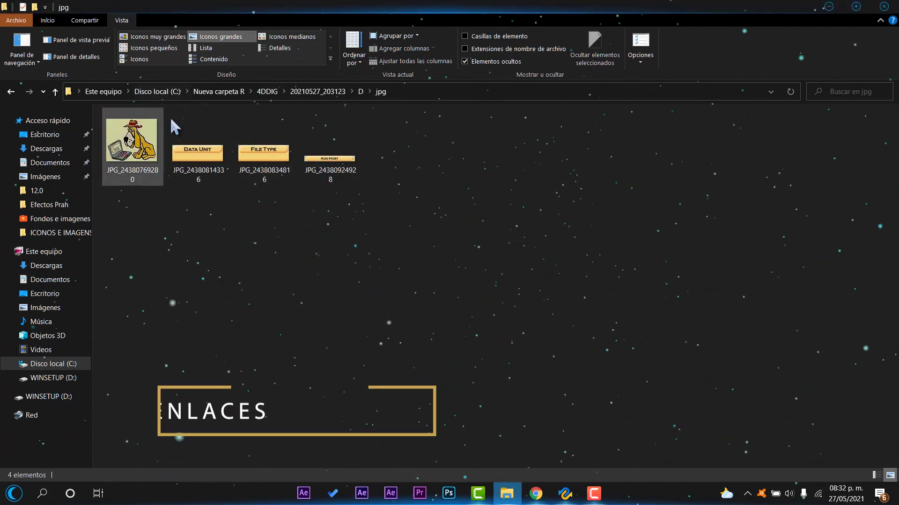
key(Right)
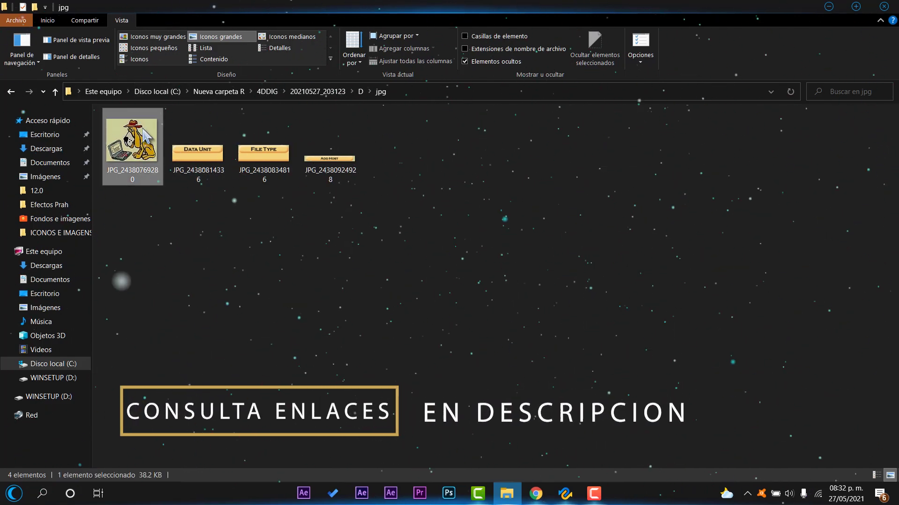
key(space)
click(567, 192)
key(BackSpace)
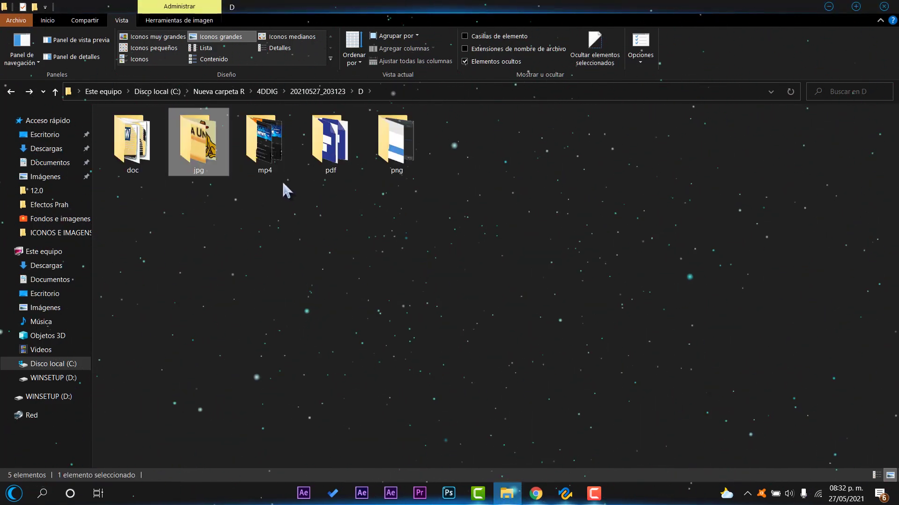
double_click(267, 143)
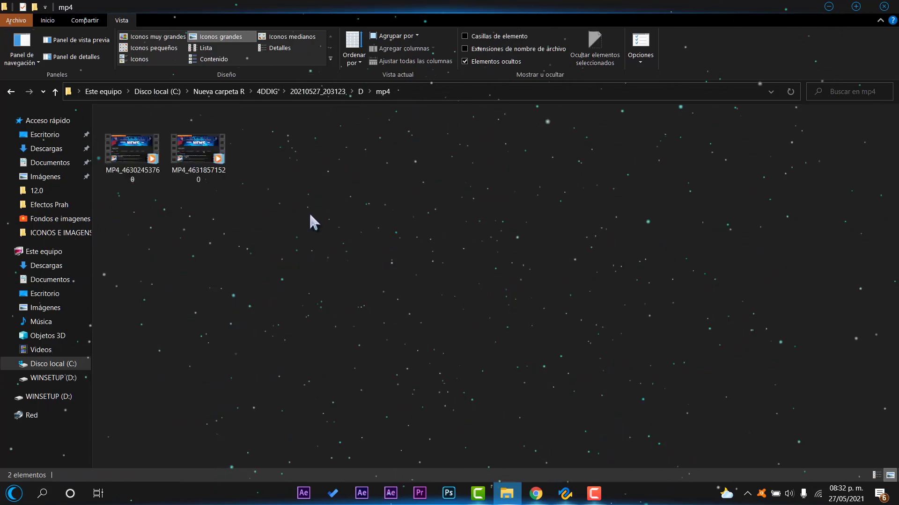
click(198, 149)
key(space)
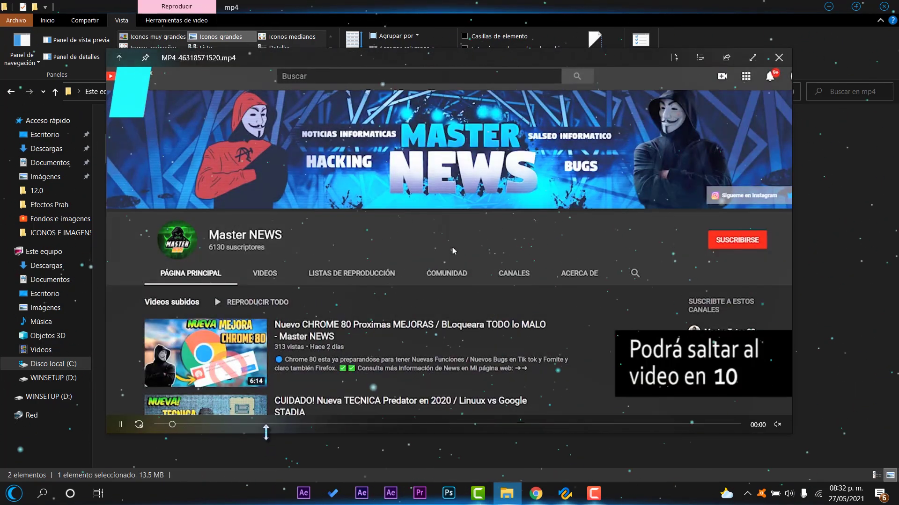
click(631, 424)
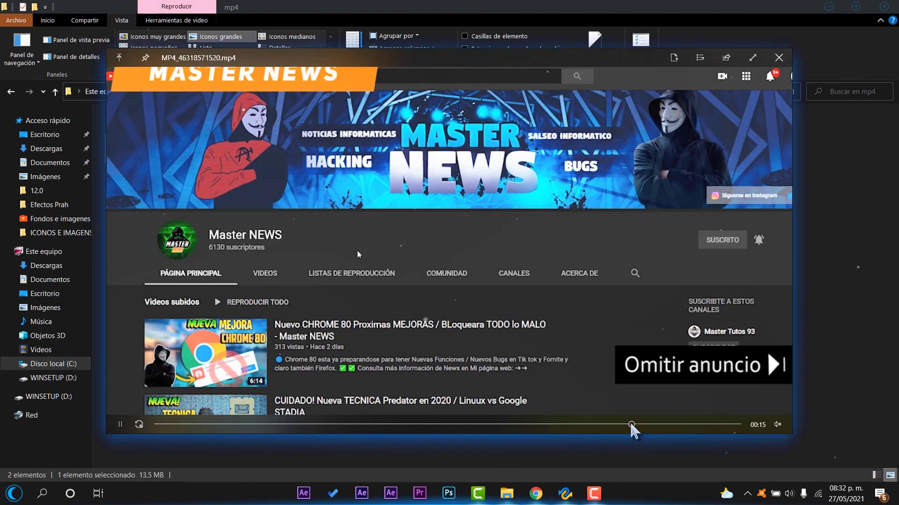
click(778, 57)
click(135, 154)
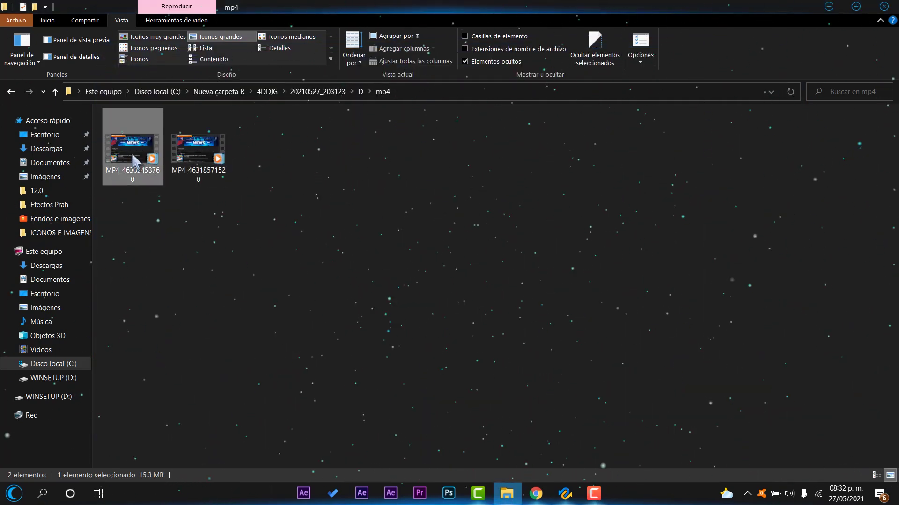
key(space)
drag(464, 425, 525, 424)
click(778, 58)
key(alt+Up)
double_click(330, 141)
click(148, 156)
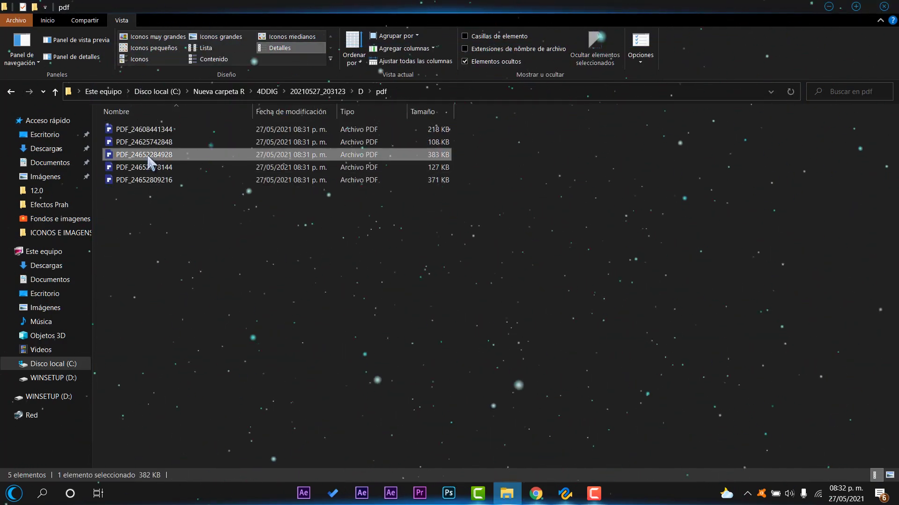
key(space)
scroll(461, 309, down, 15)
scroll(427, 243, down, 20)
scroll(444, 236, down, 5)
key(space)
click(187, 180)
key(space)
scroll(520, 180, down, 20)
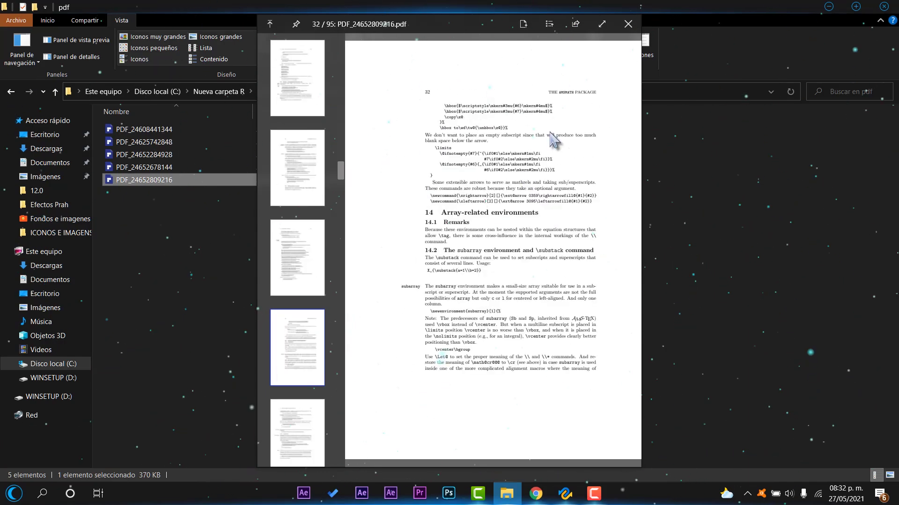
click(627, 24)
key(BackSpace)
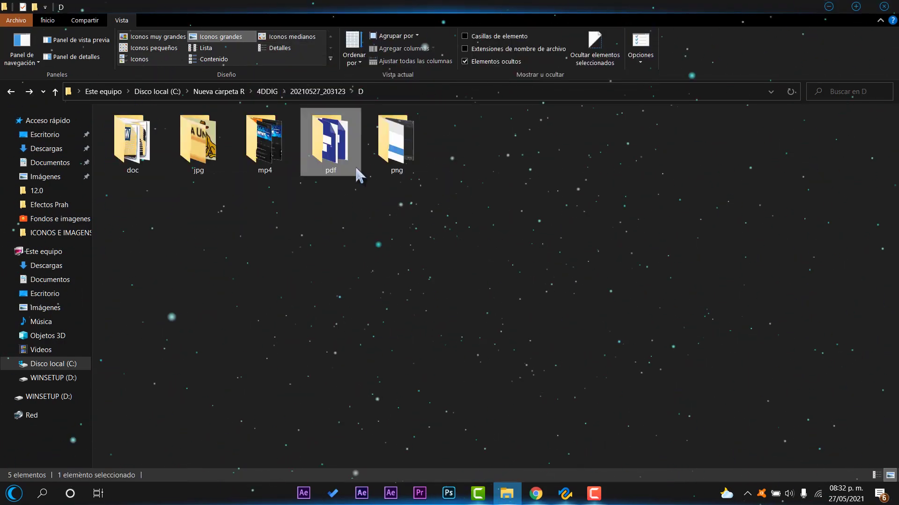
double_click(396, 143)
key(Right)
key(space)
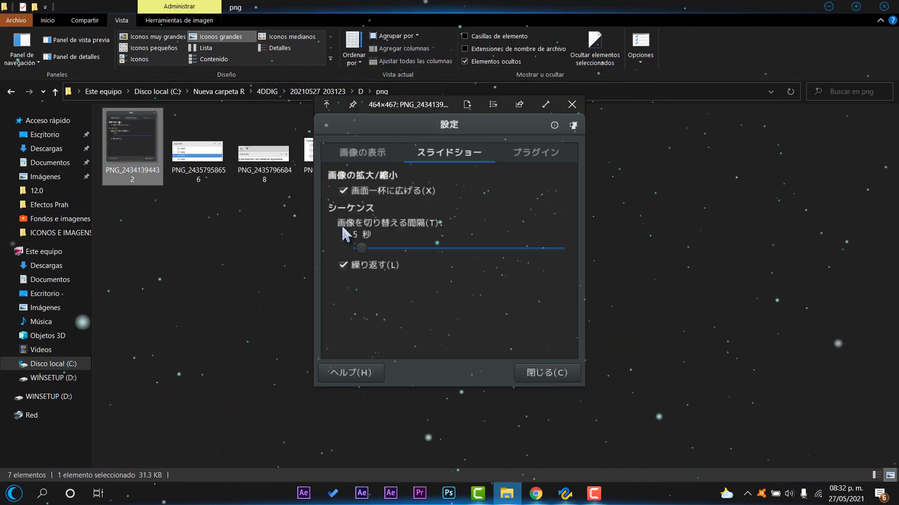
click(572, 104)
click(344, 183)
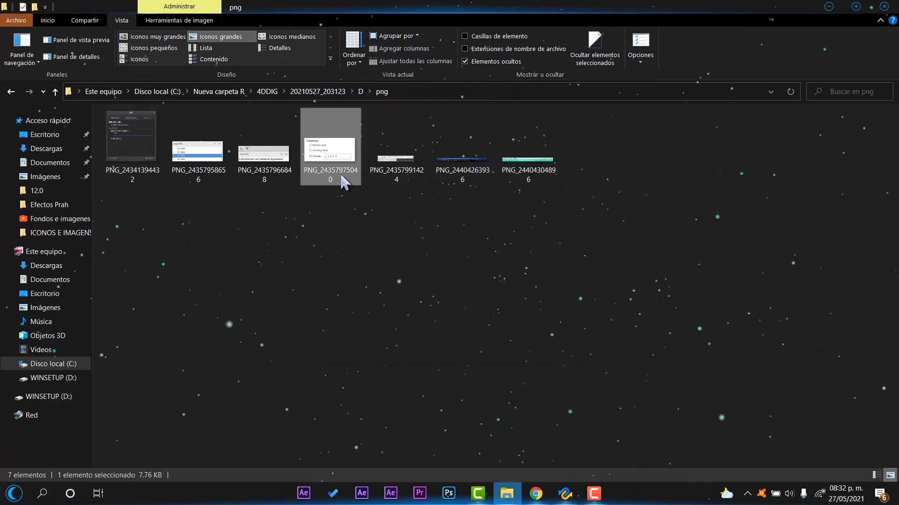
key(space)
click(552, 181)
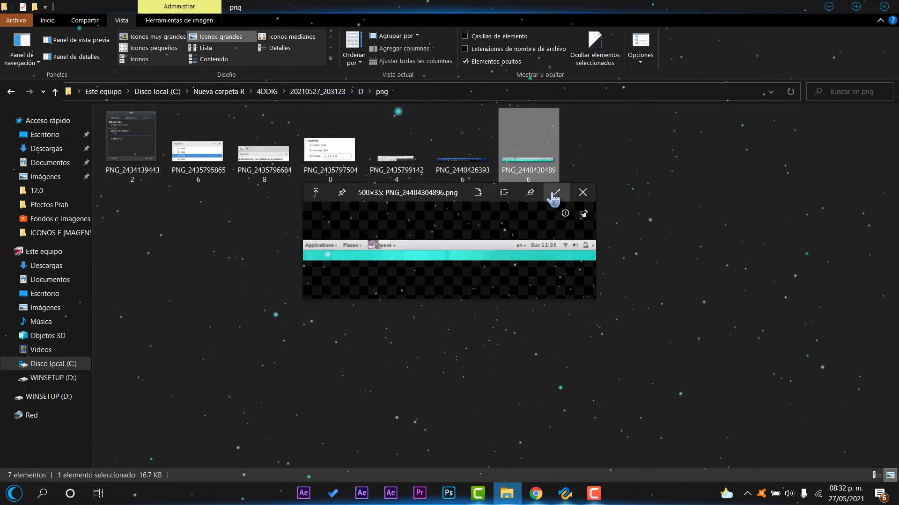
click(454, 147)
click(730, 206)
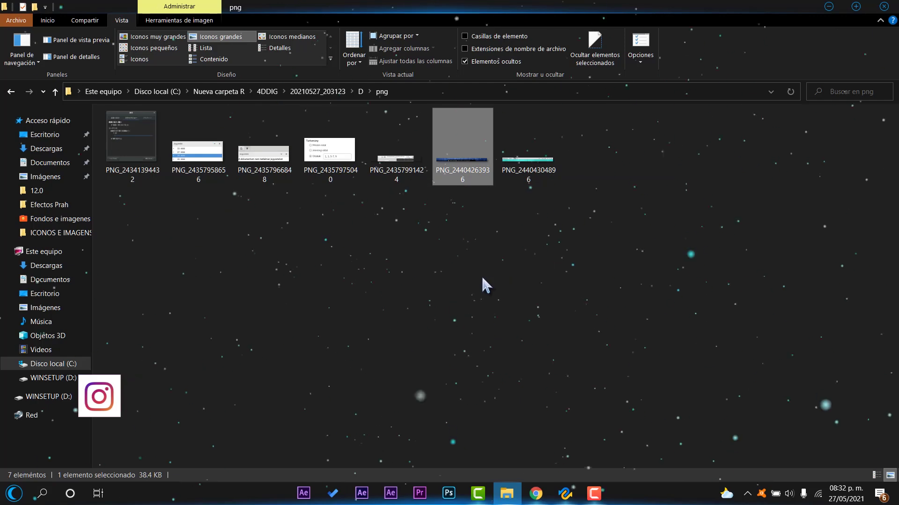
key(alt+Up)
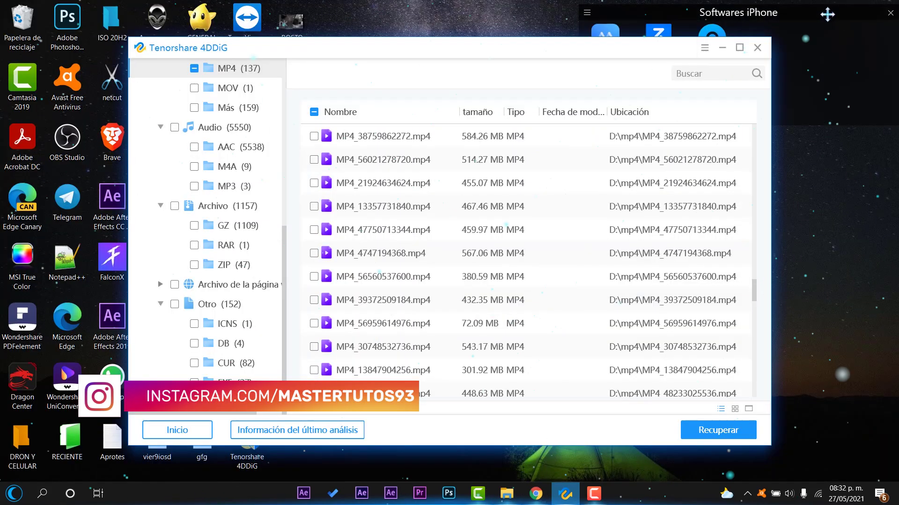
Step: Leave the WINSETUP (D:) scan results and return to the recovery location selection
scroll(262, 248, up, 5)
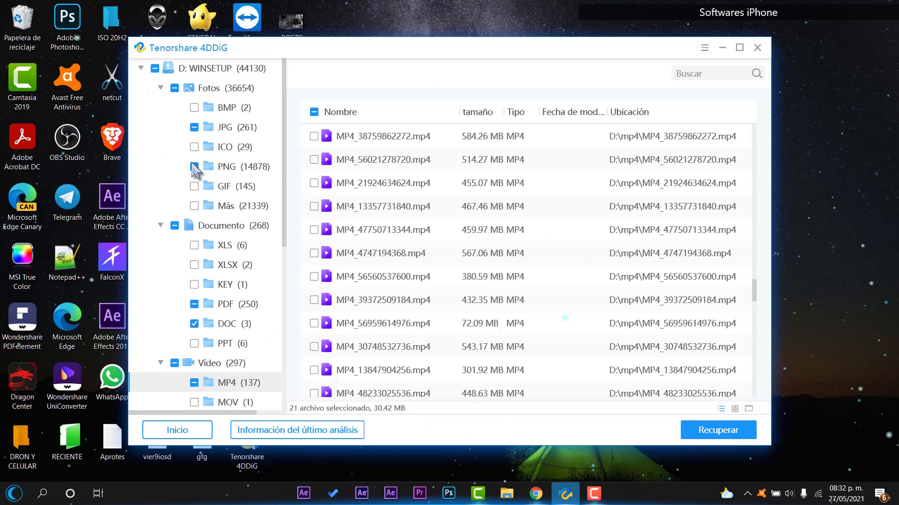
click(190, 436)
click(515, 336)
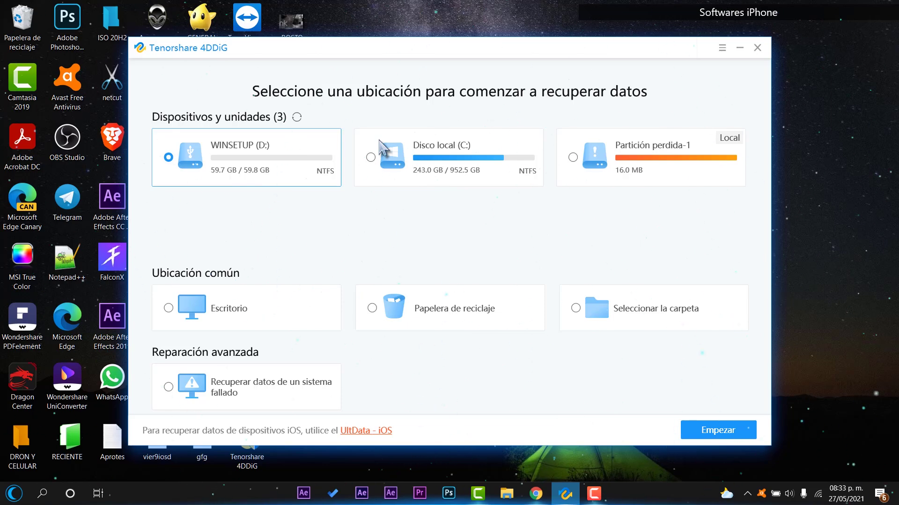
Step: Try the Escritorio and Papelera de reciclaje locations, and select Recuperar datos de un sistema fallado under Reparación avanzada
click(253, 304)
click(424, 320)
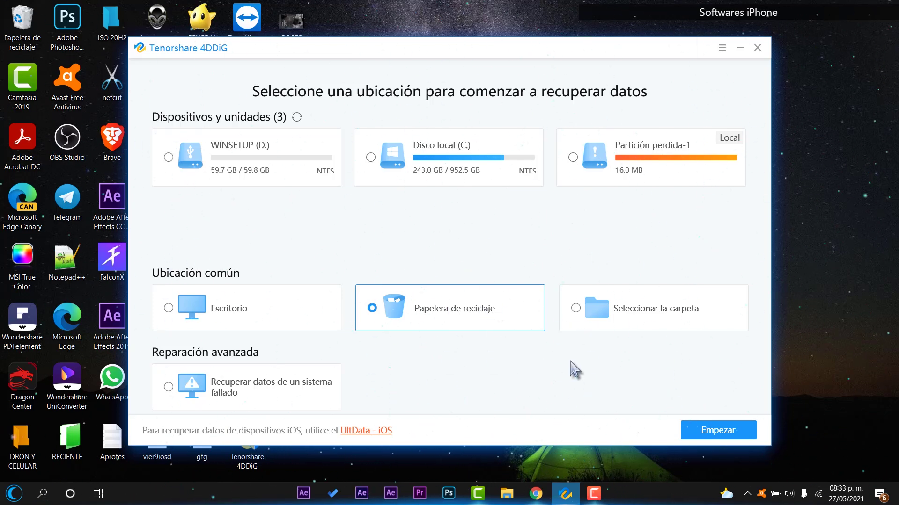
click(294, 394)
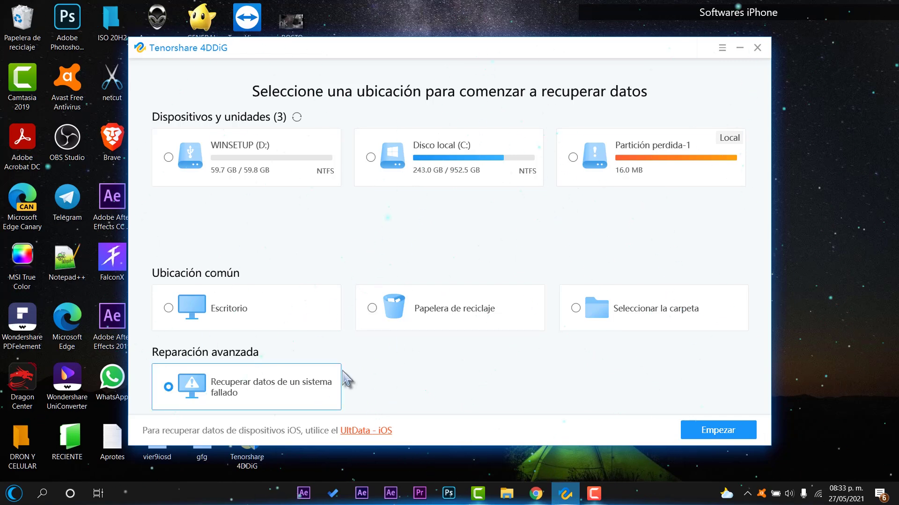